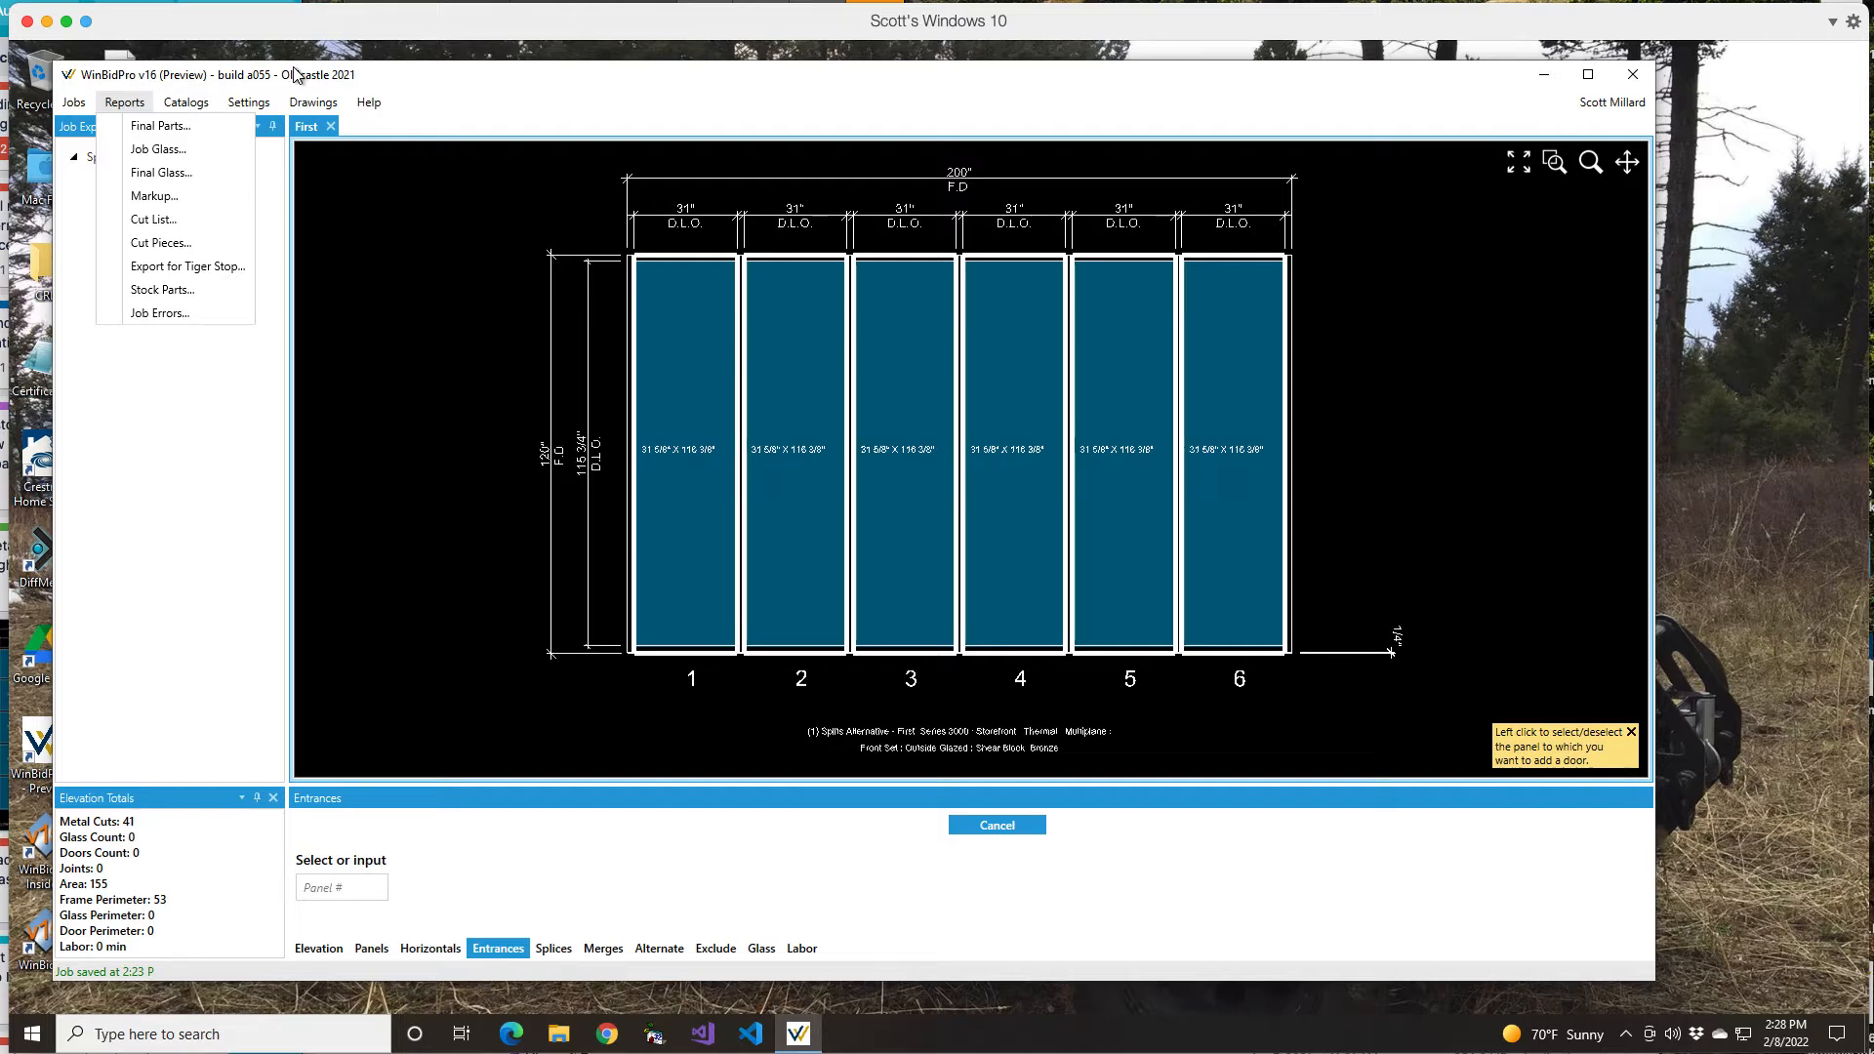
Step: Open the Jobs List of saved jobs from the Jobs menu
{"action": "mouse_move", "coordinate": [243, 103]}
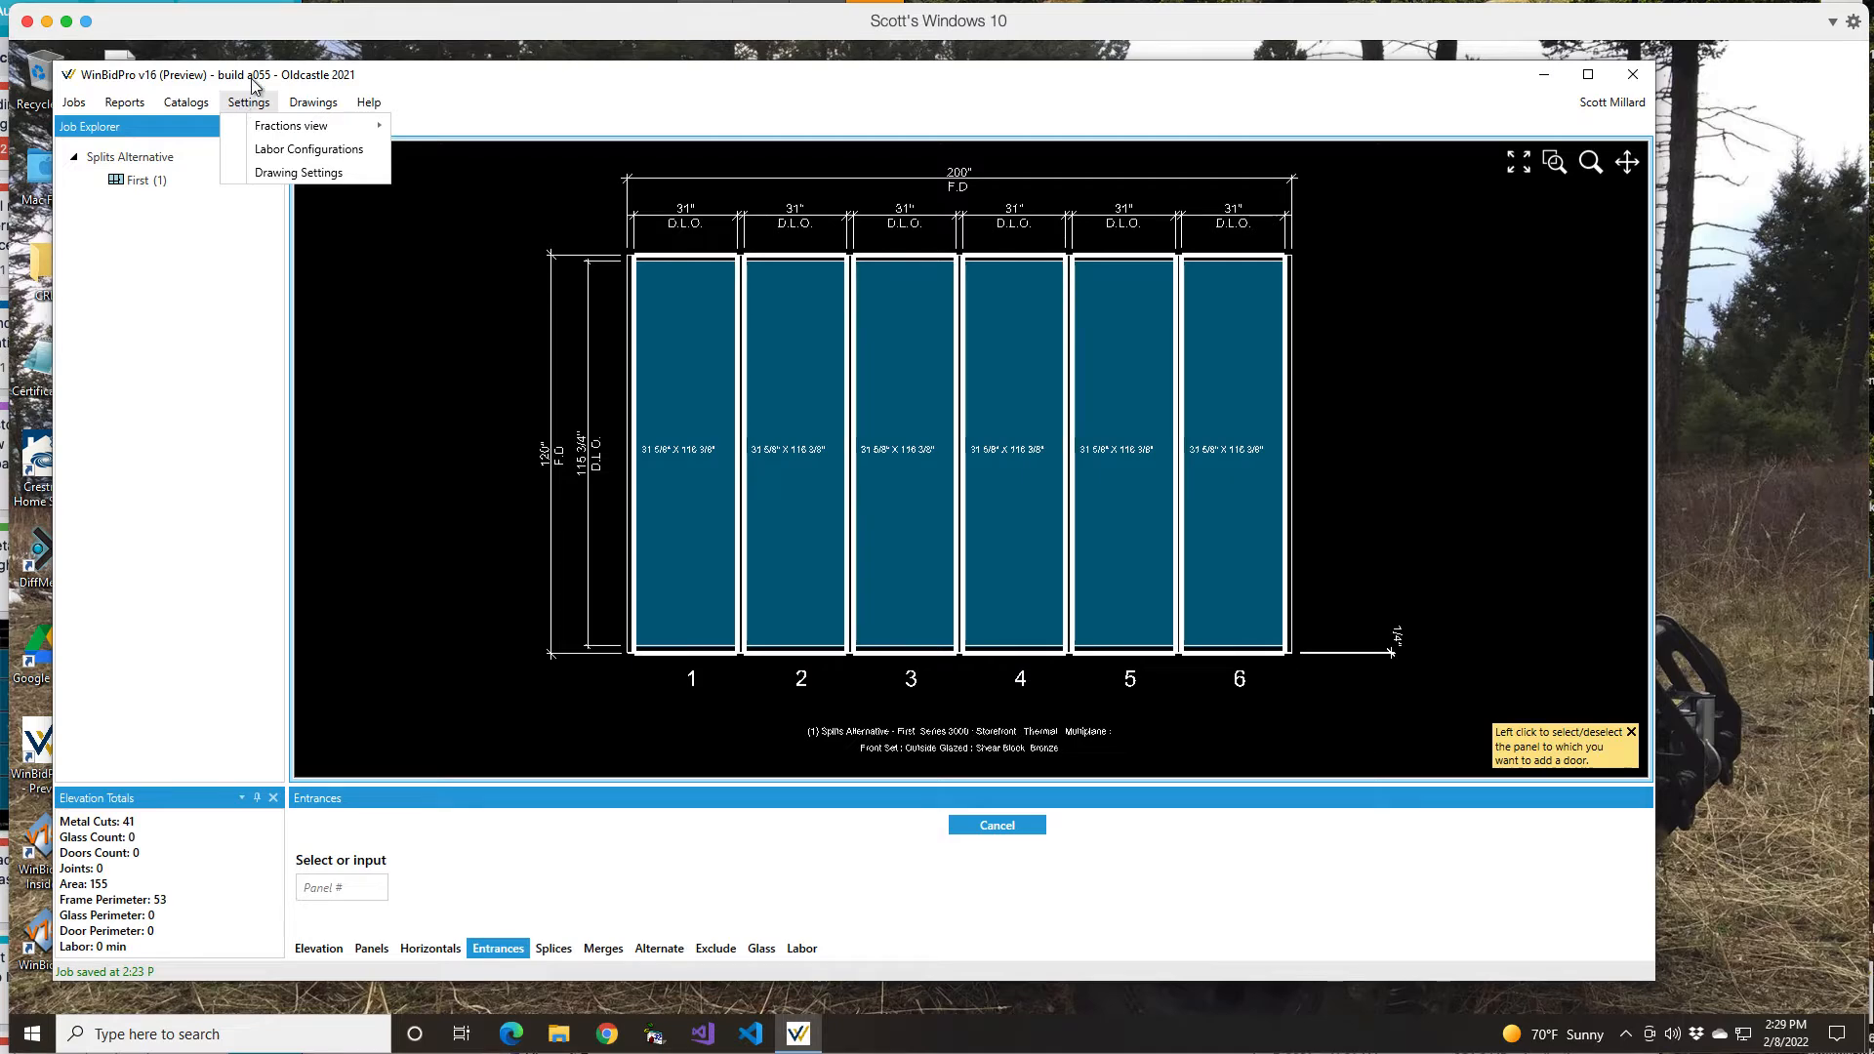
{"action": "mouse_move", "coordinate": [73, 101]}
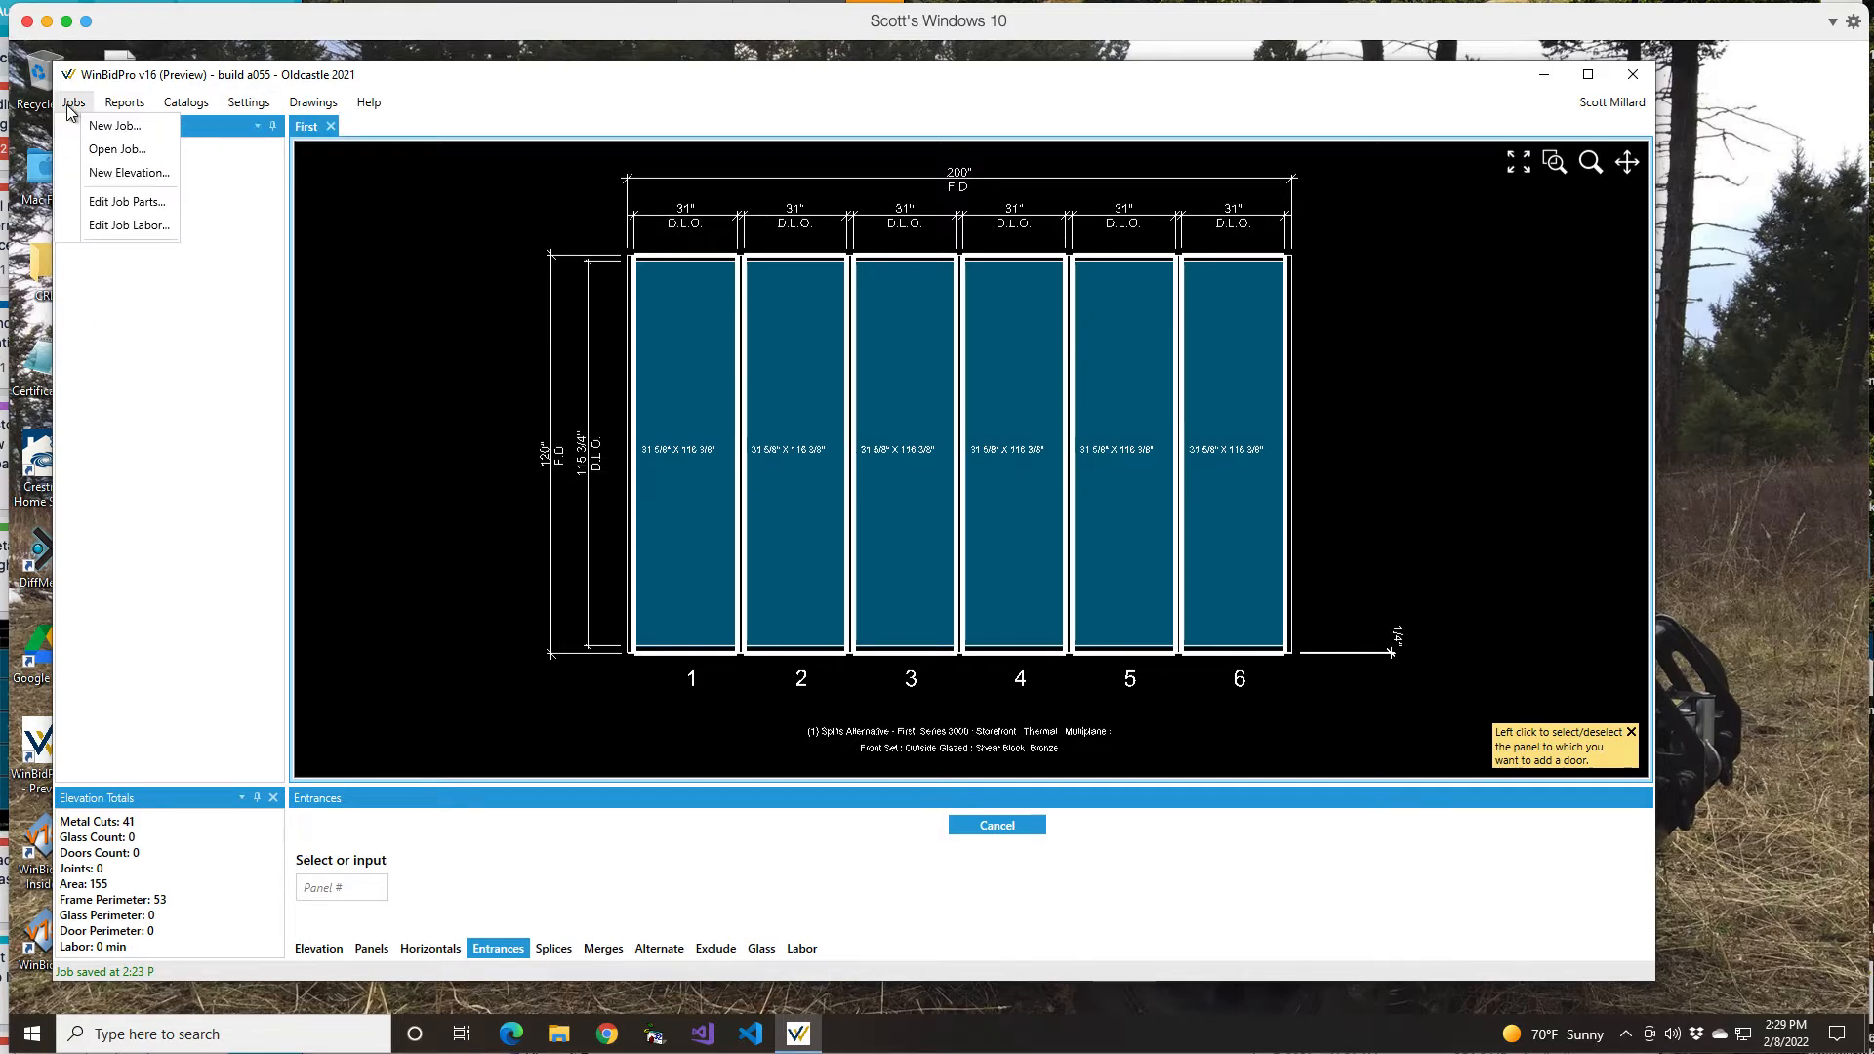
{"action": "left_click", "coordinate": [131, 150]}
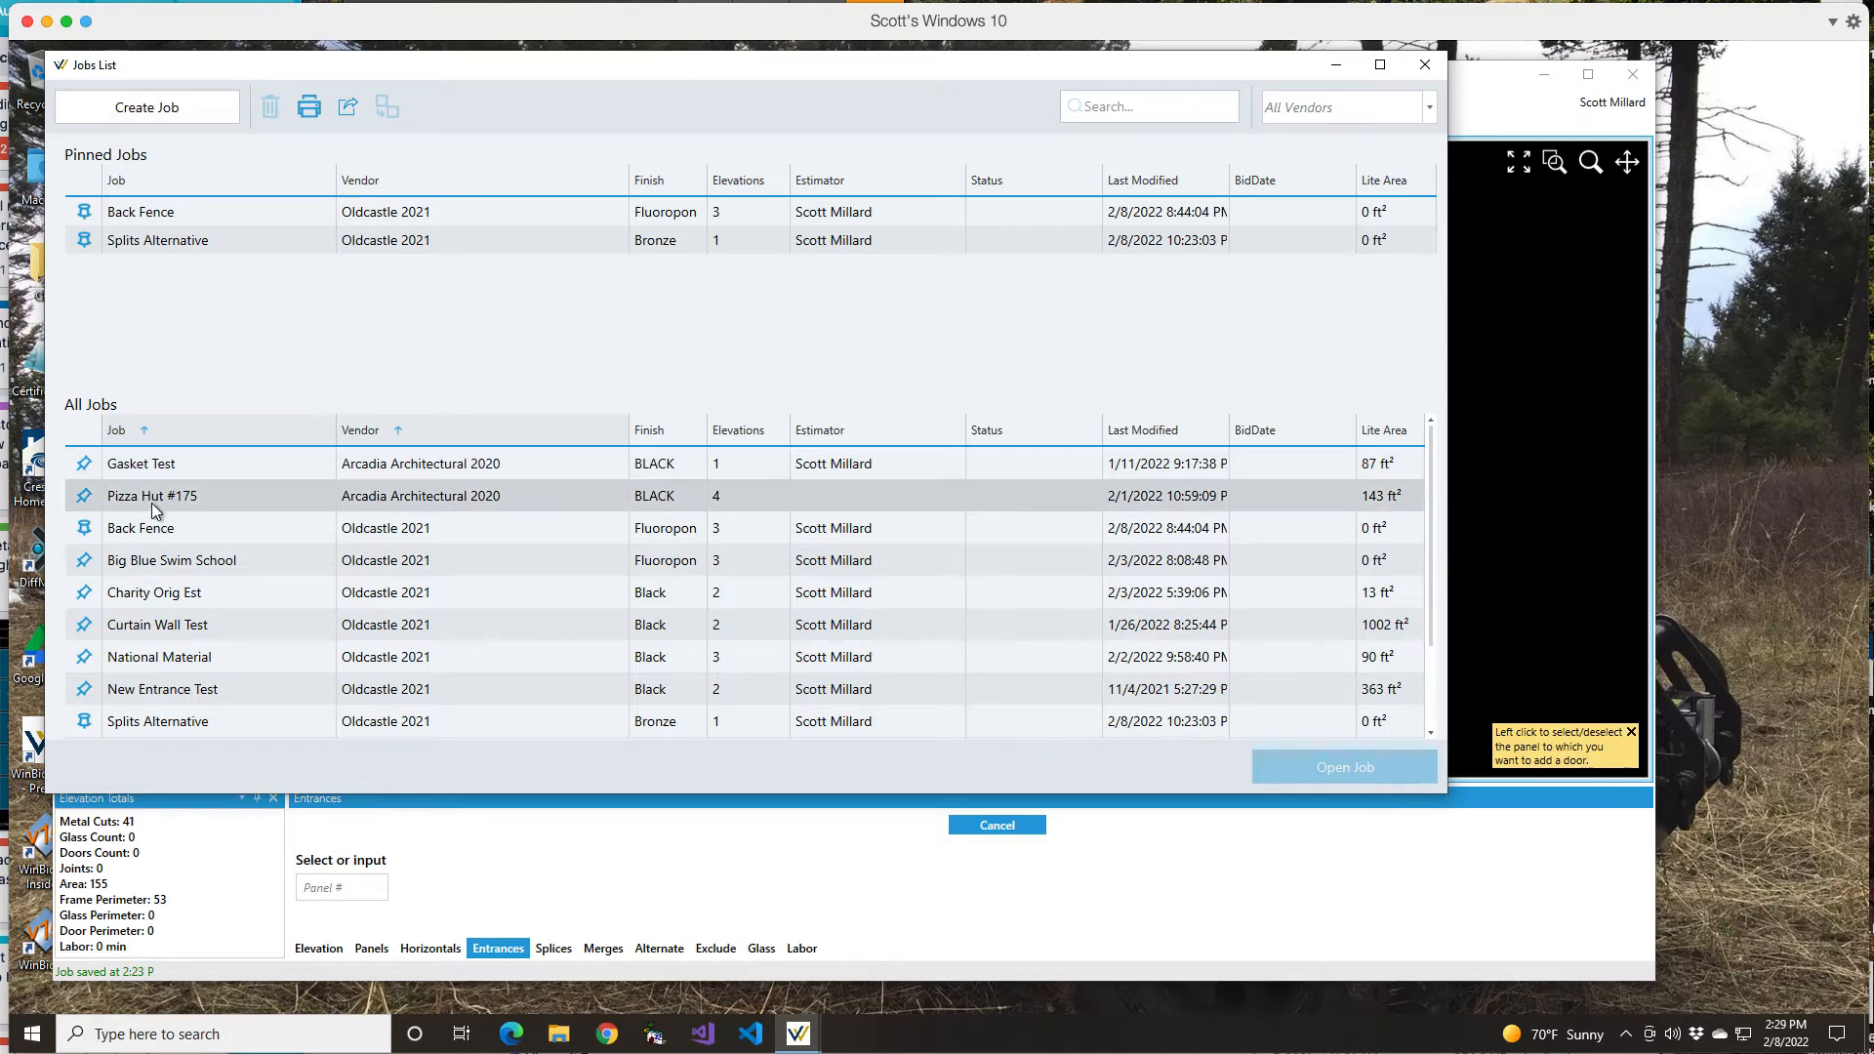
Step: Open the Big Blue Swim School job from the Jobs List
{"action": "left_click", "coordinate": [164, 560]}
{"action": "left_click", "coordinate": [1343, 767]}
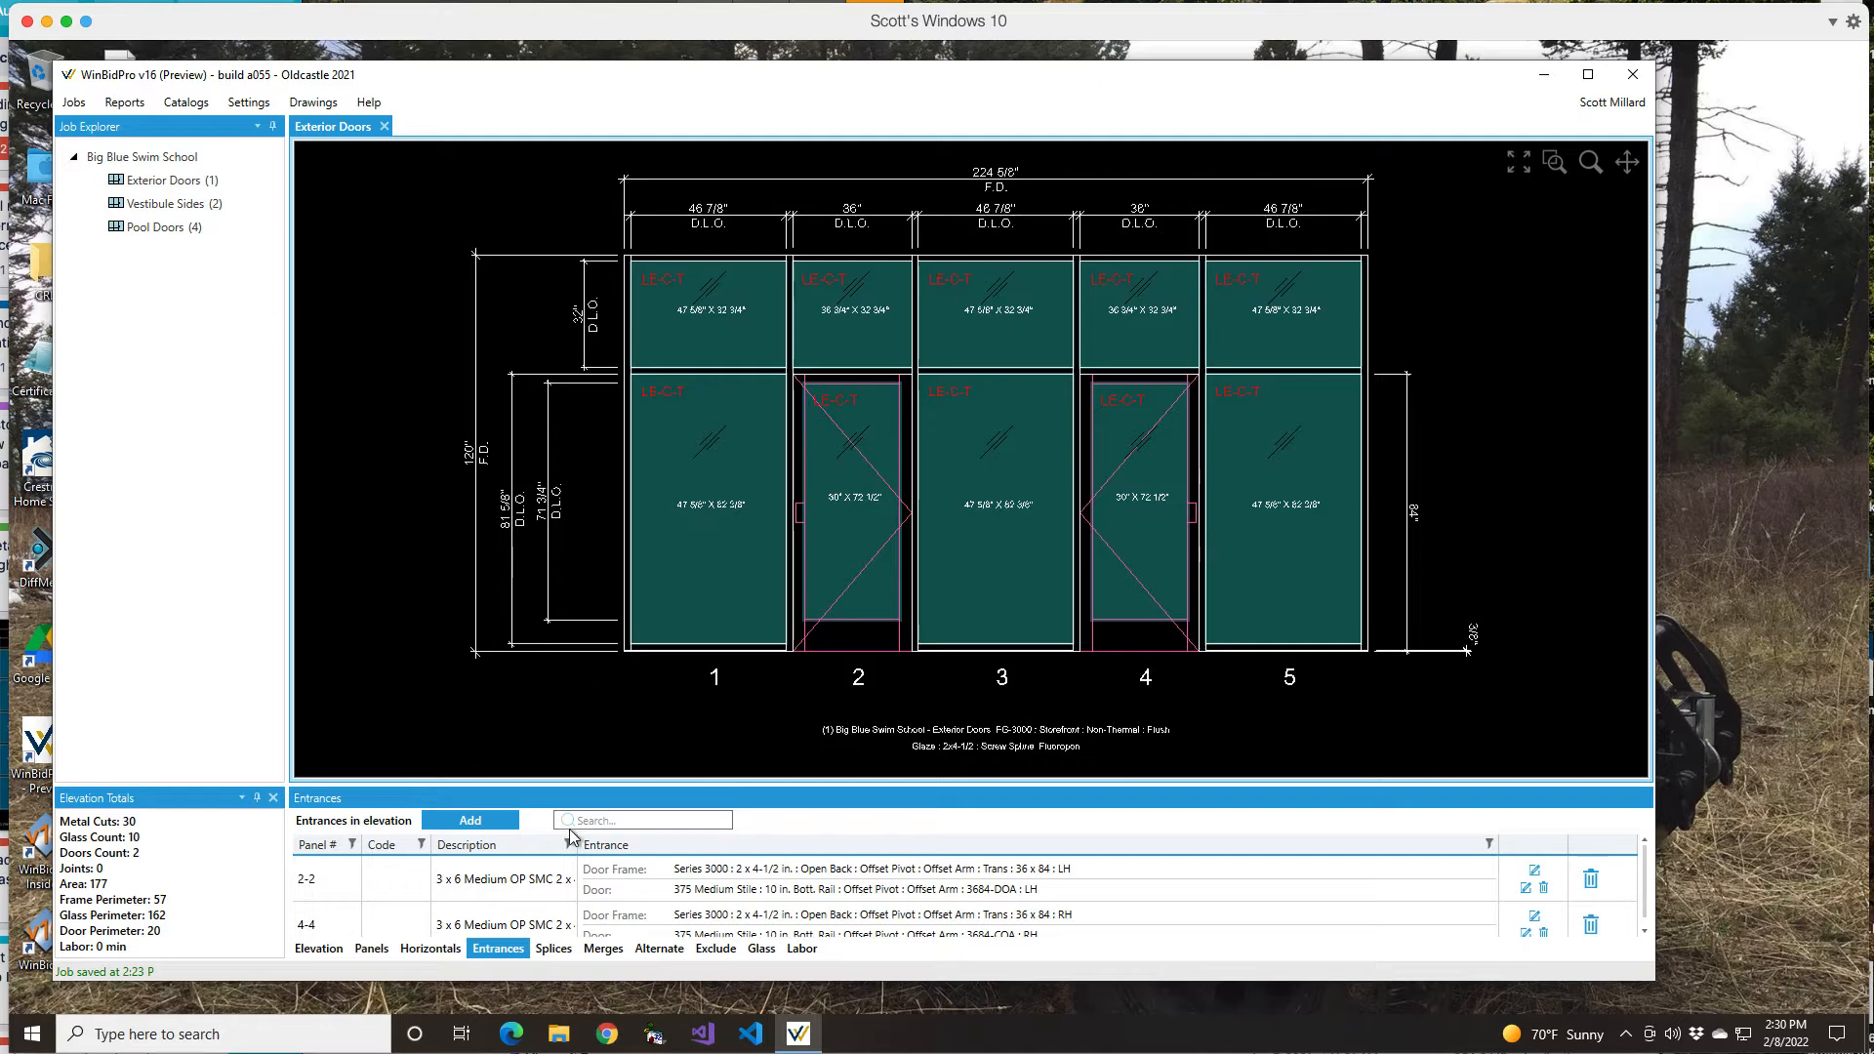
{"action": "left_click", "coordinate": [64, 103]}
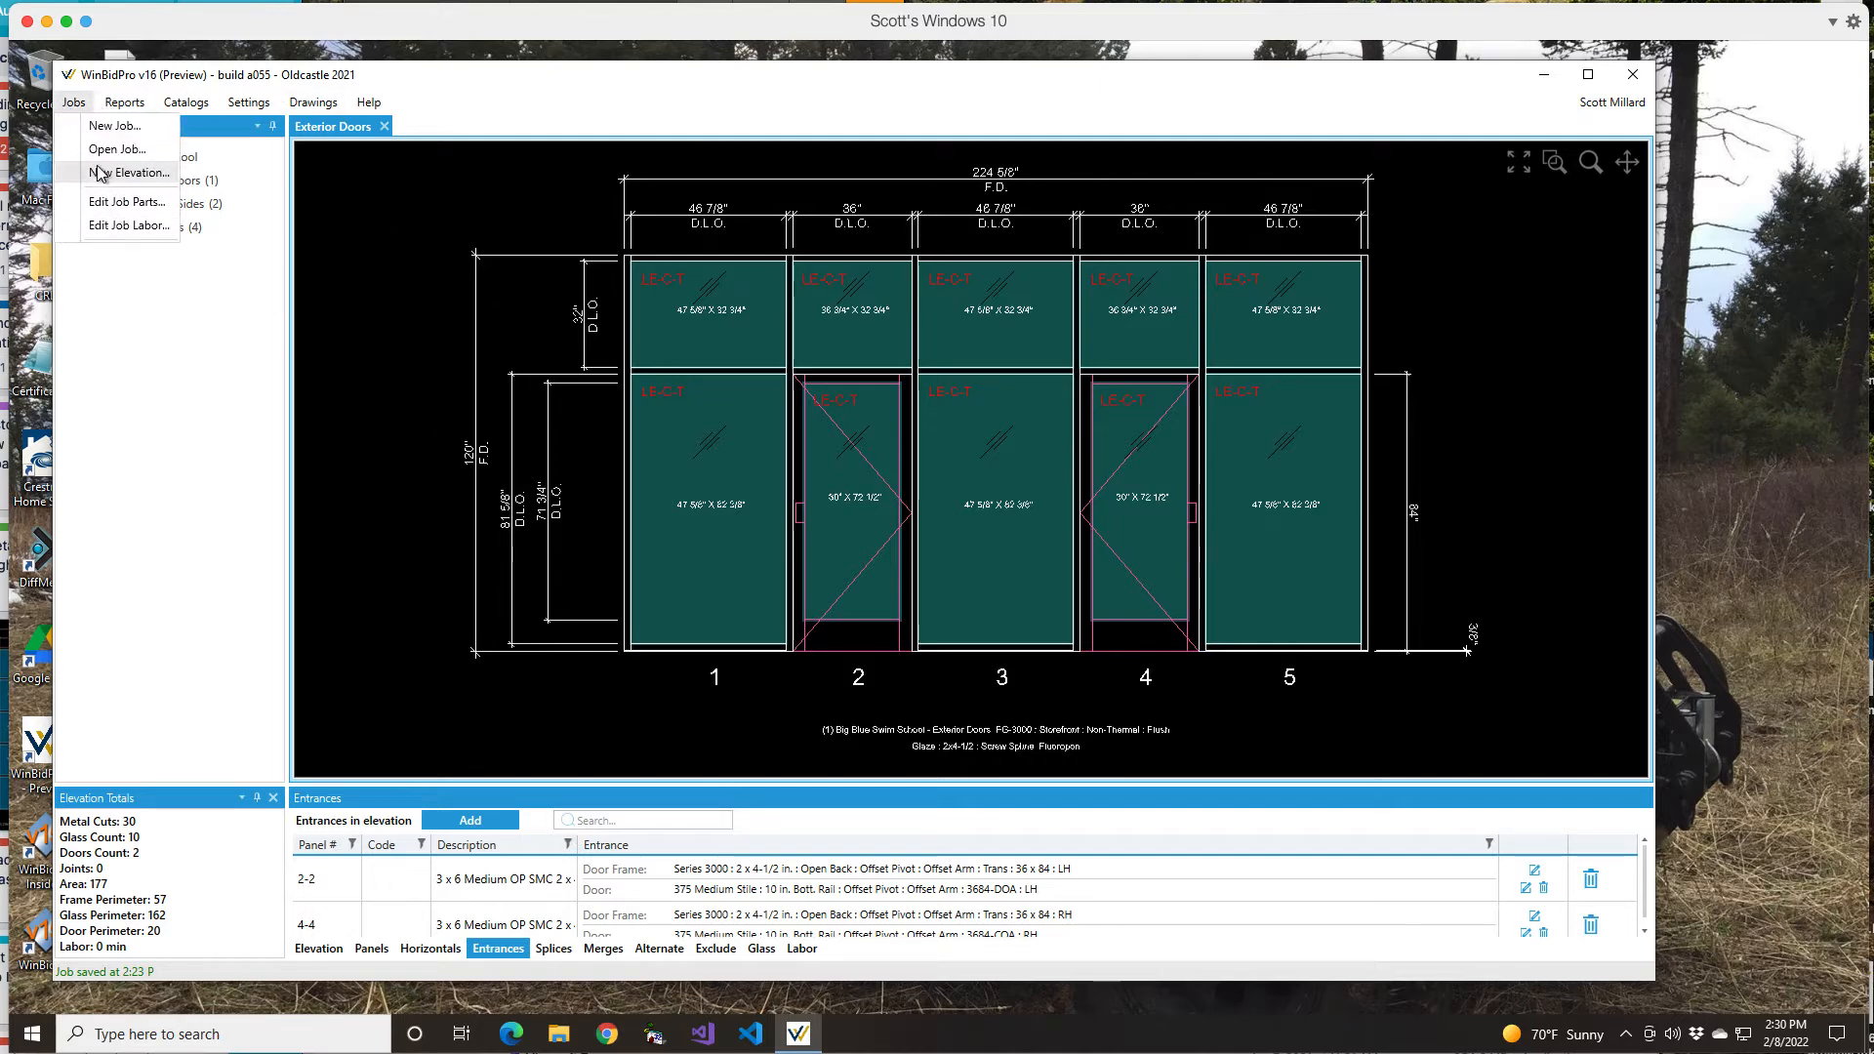
Step: Reopen the pinned Splits Alternative job from the Jobs List
{"action": "left_click", "coordinate": [112, 150]}
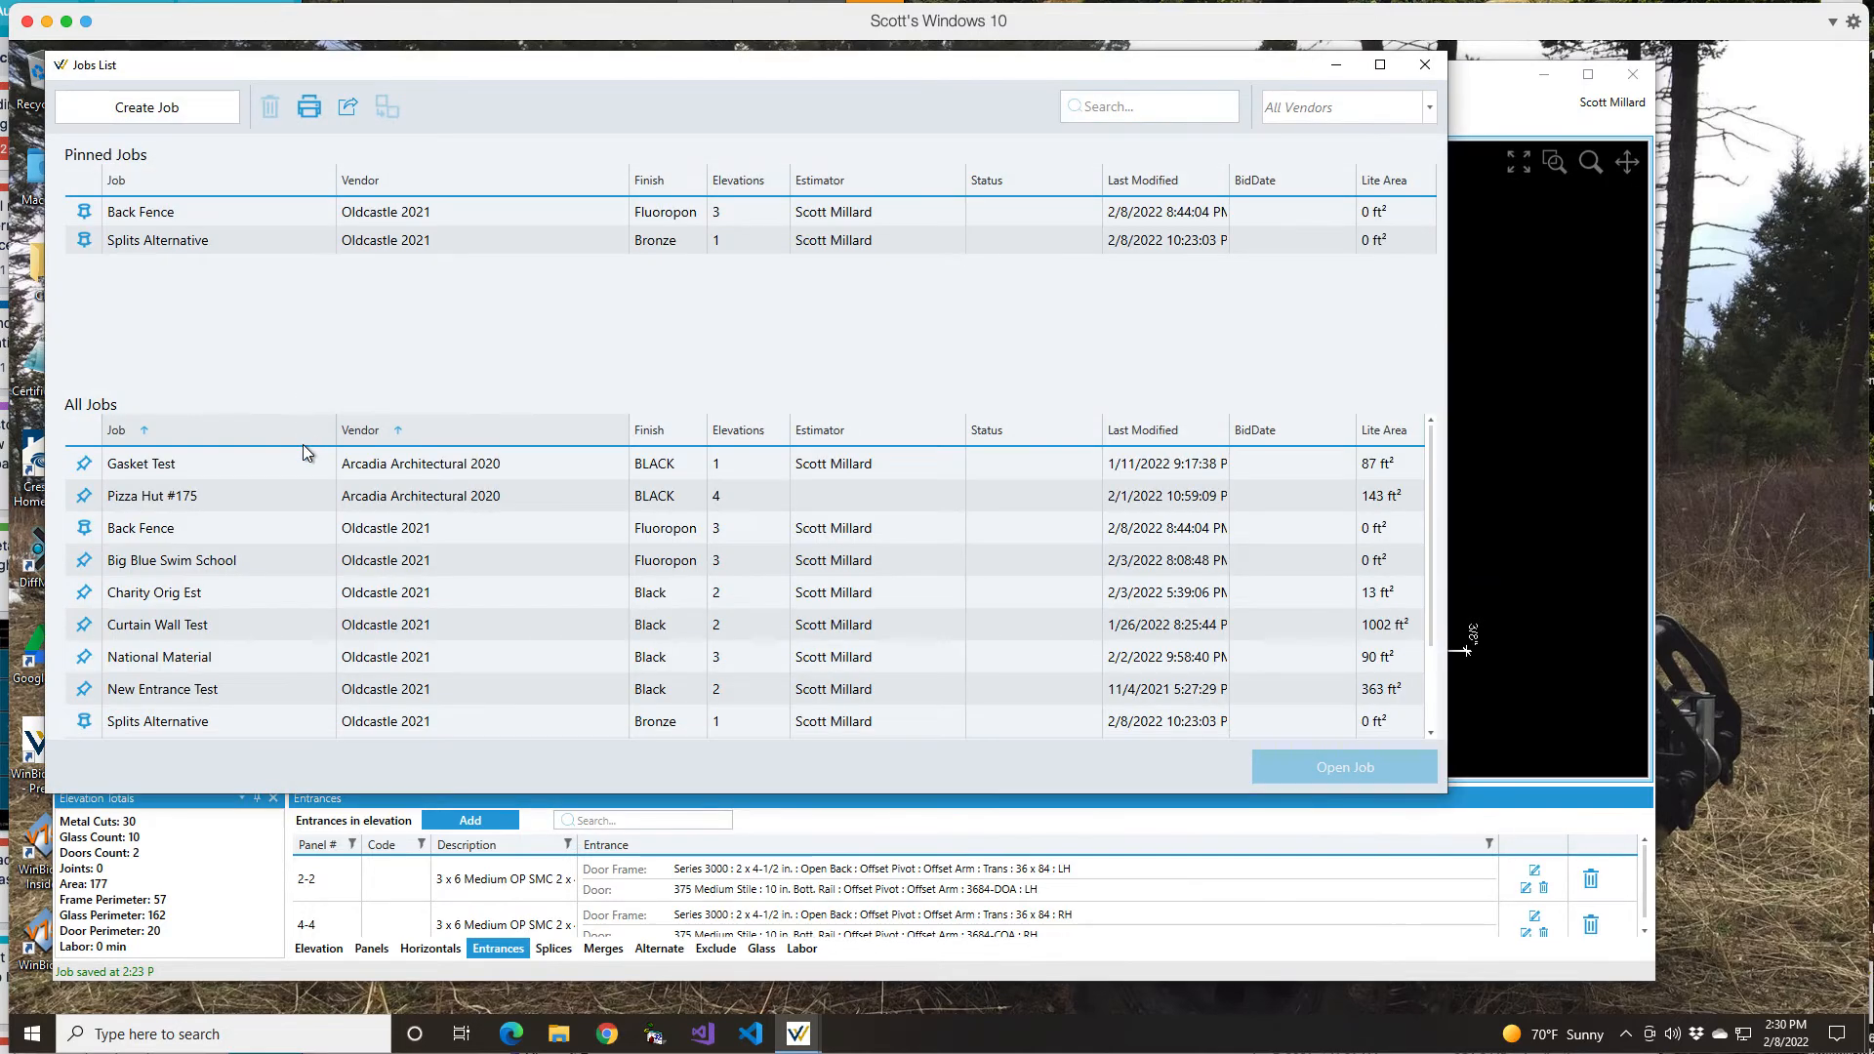
{"action": "left_click", "coordinate": [153, 244]}
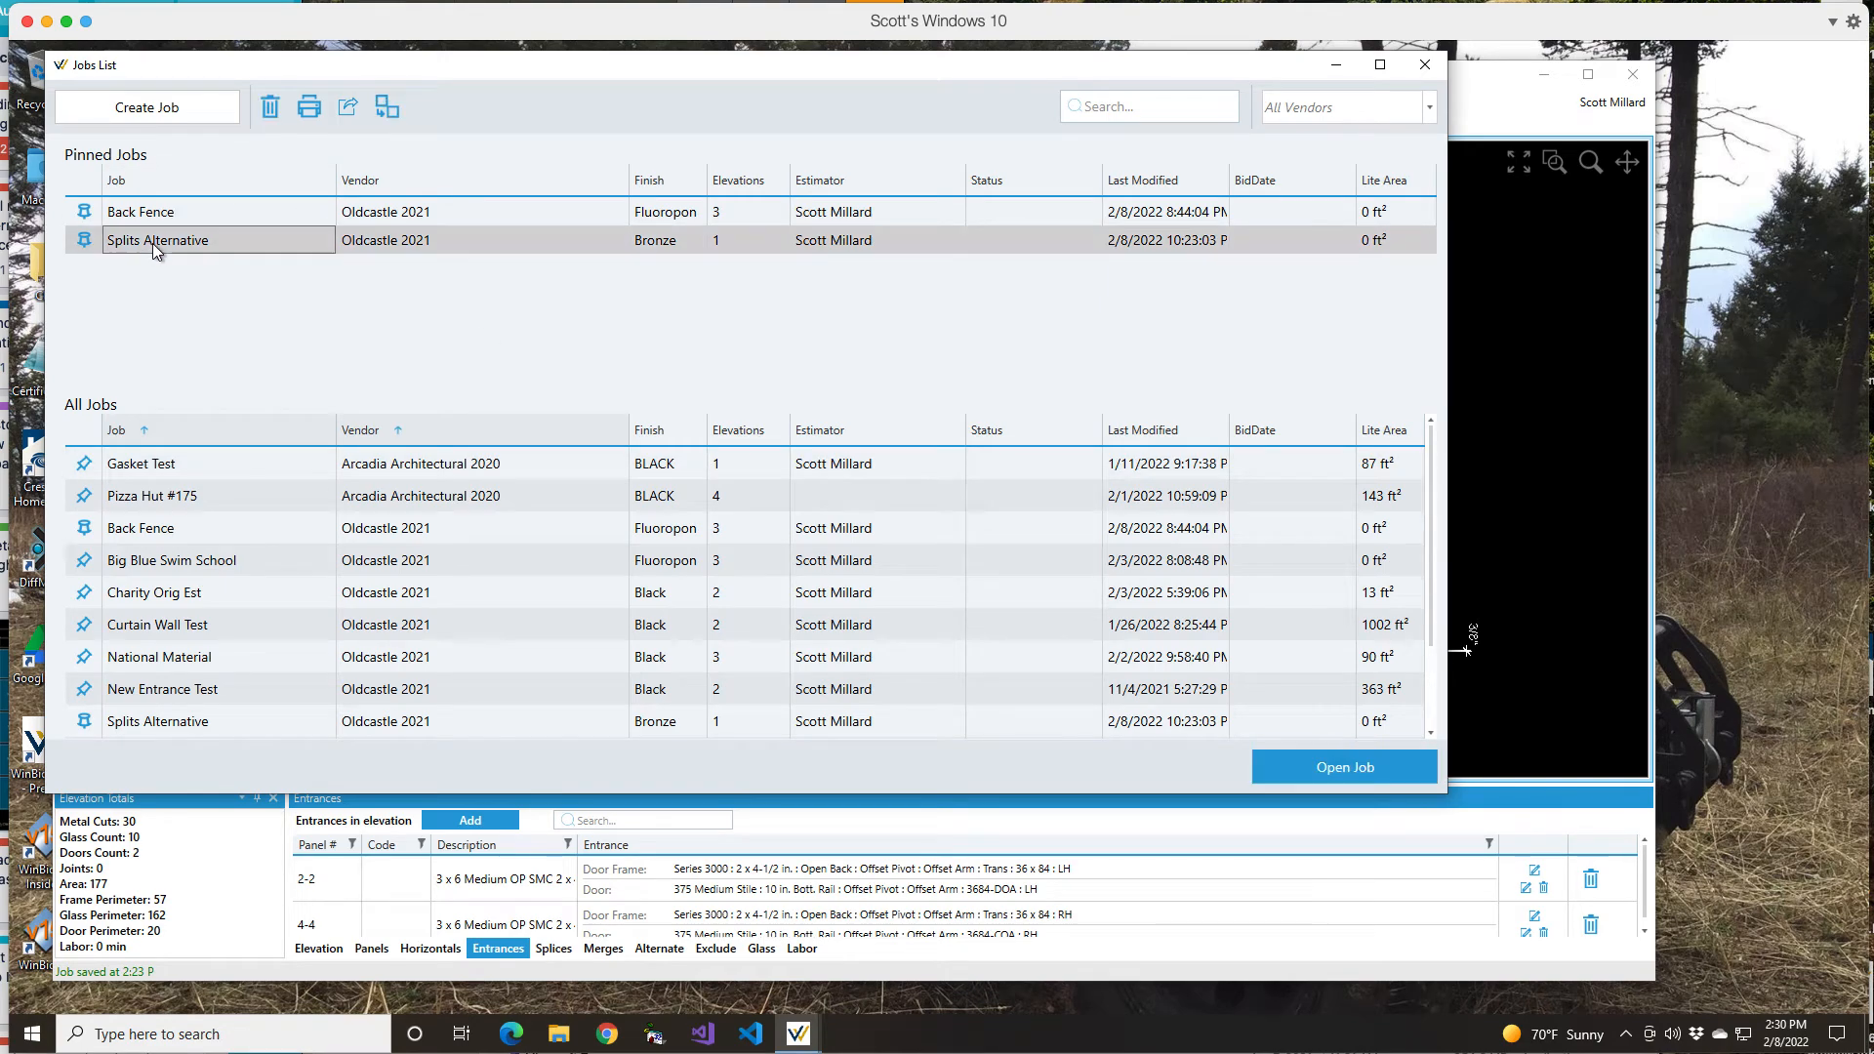
{"action": "left_click", "coordinate": [1316, 768]}
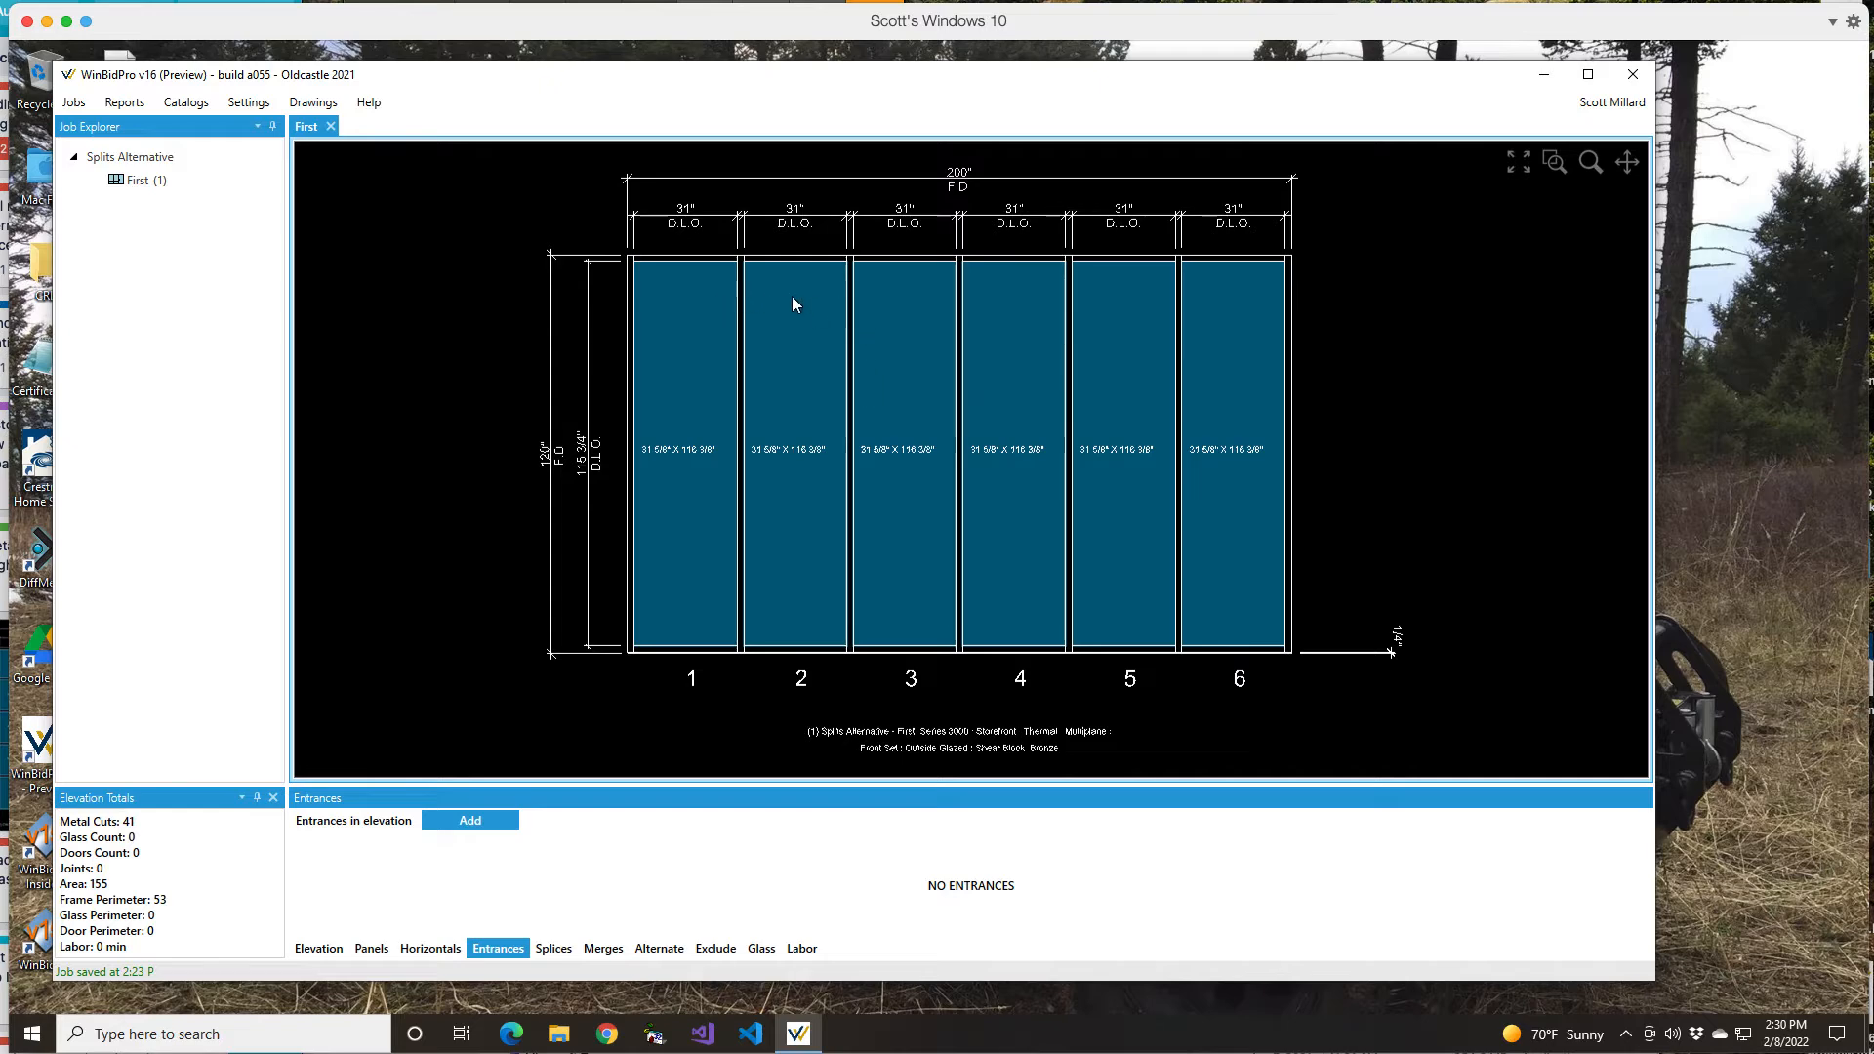
{"action": "left_click", "coordinate": [473, 819]}
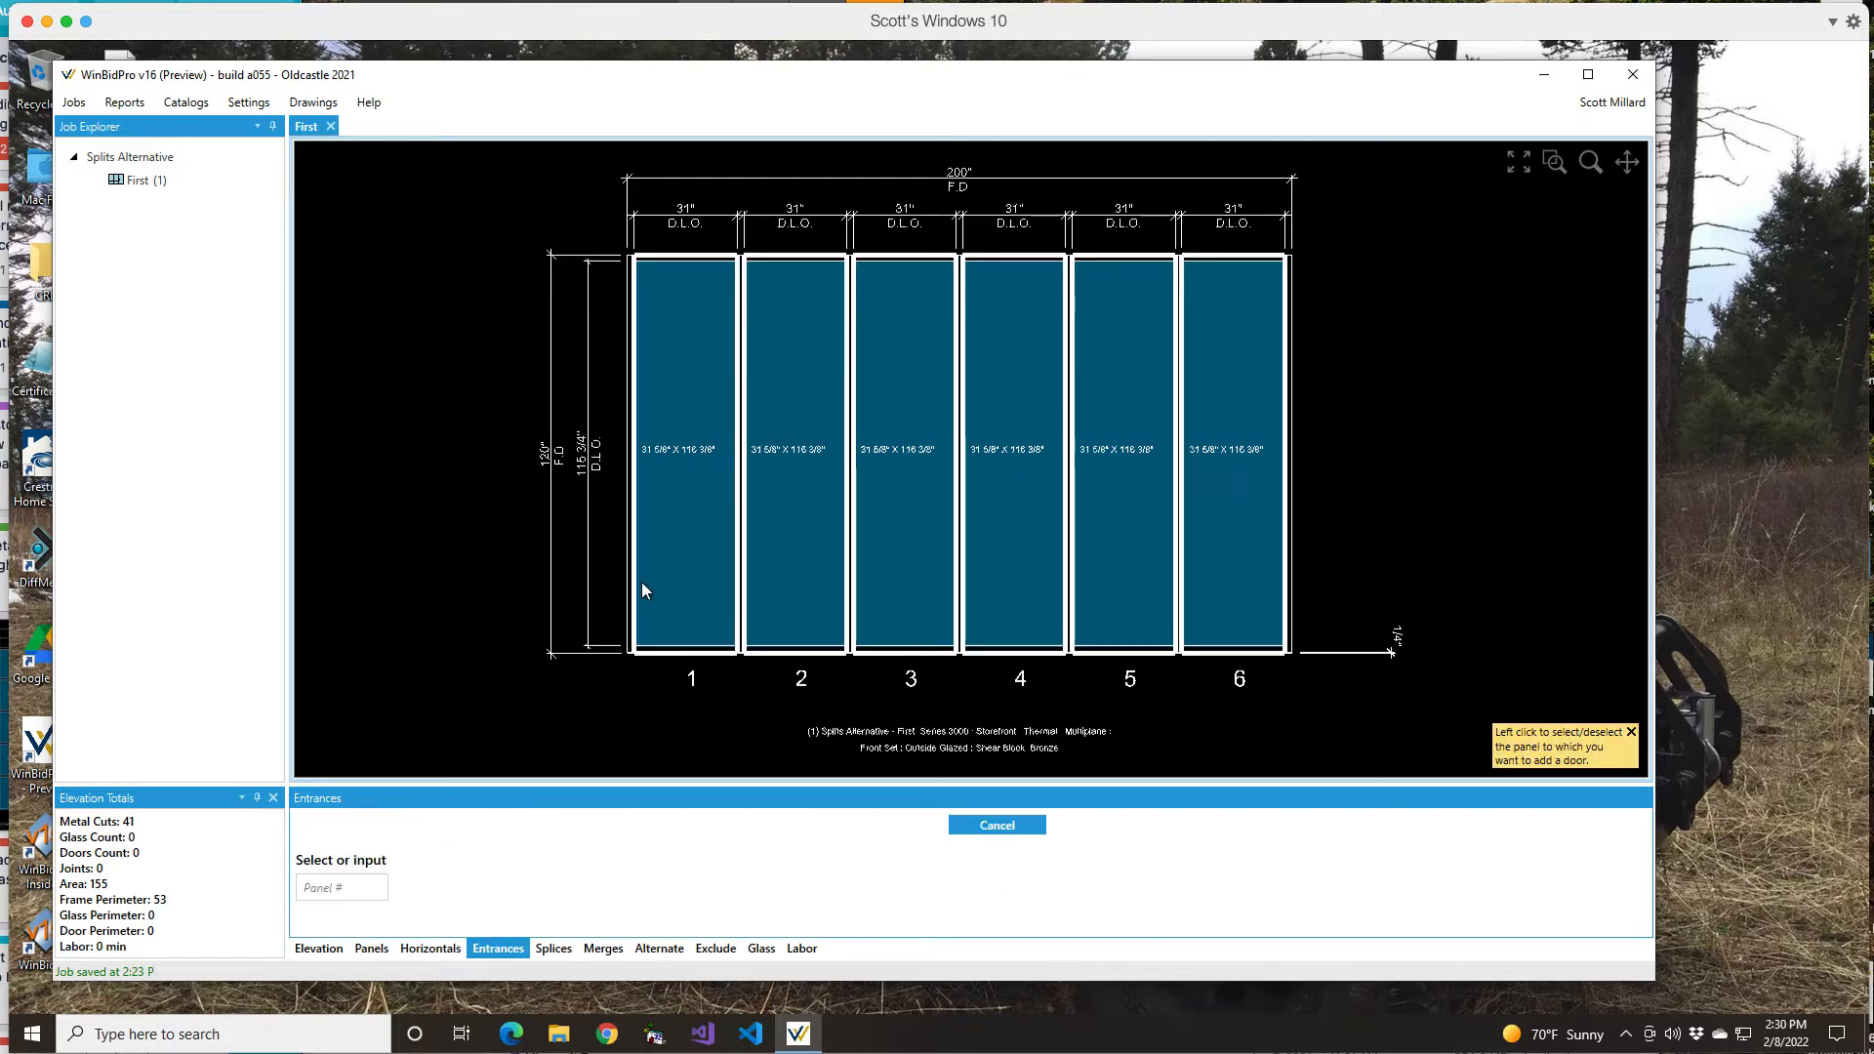
{"action": "left_click", "coordinate": [683, 487]}
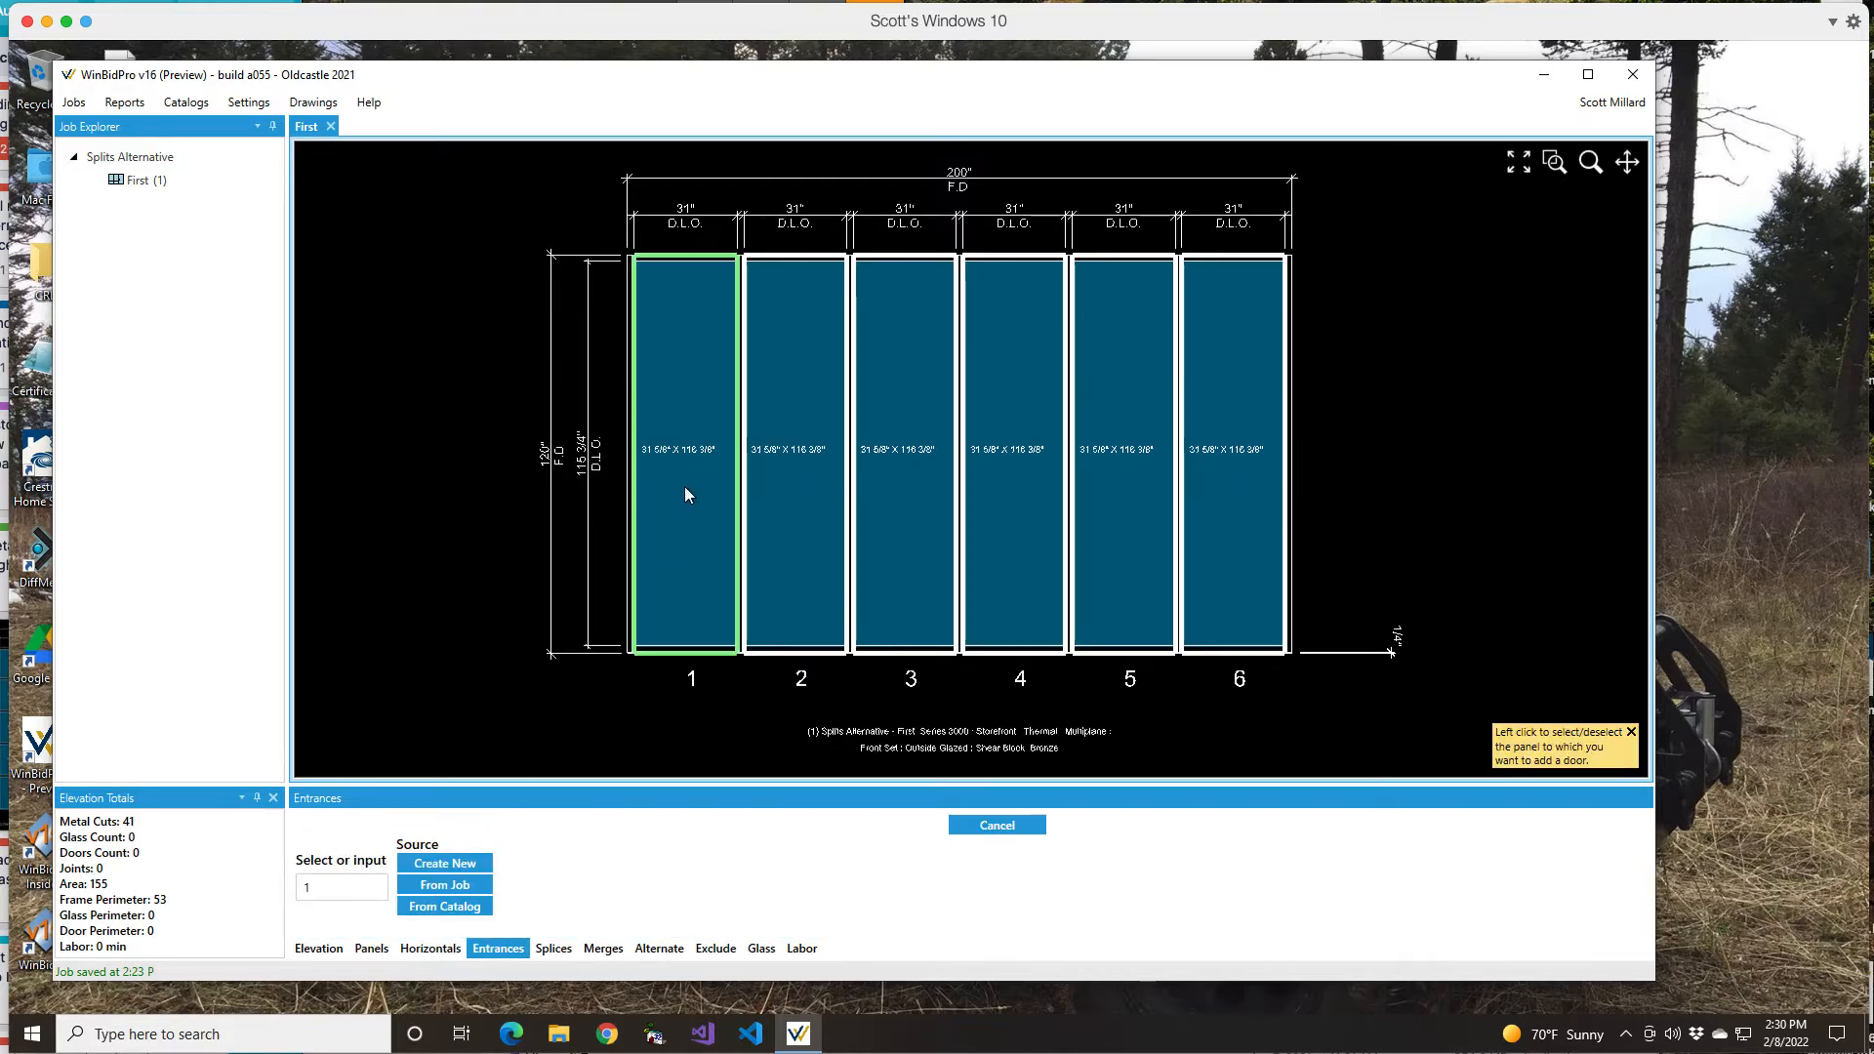
{"action": "left_click", "coordinate": [891, 327], "text": "shift"}
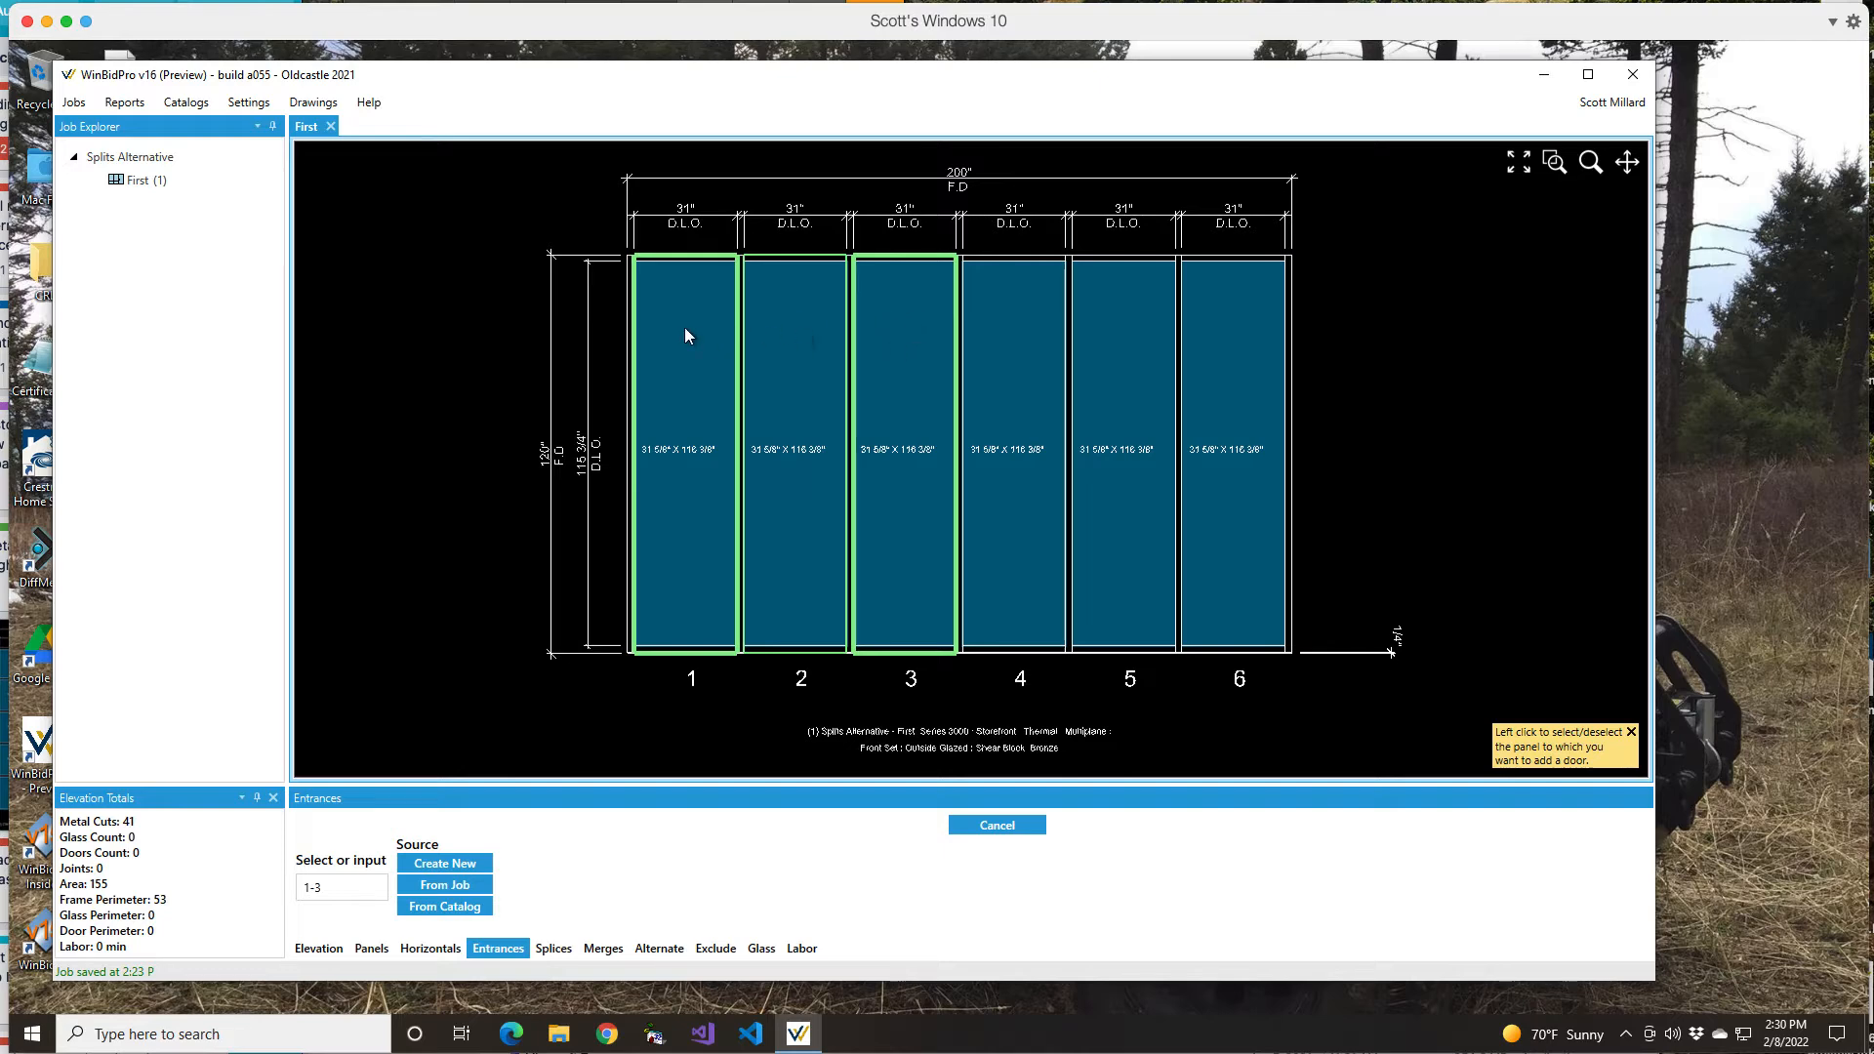
{"action": "left_click", "coordinate": [424, 908]}
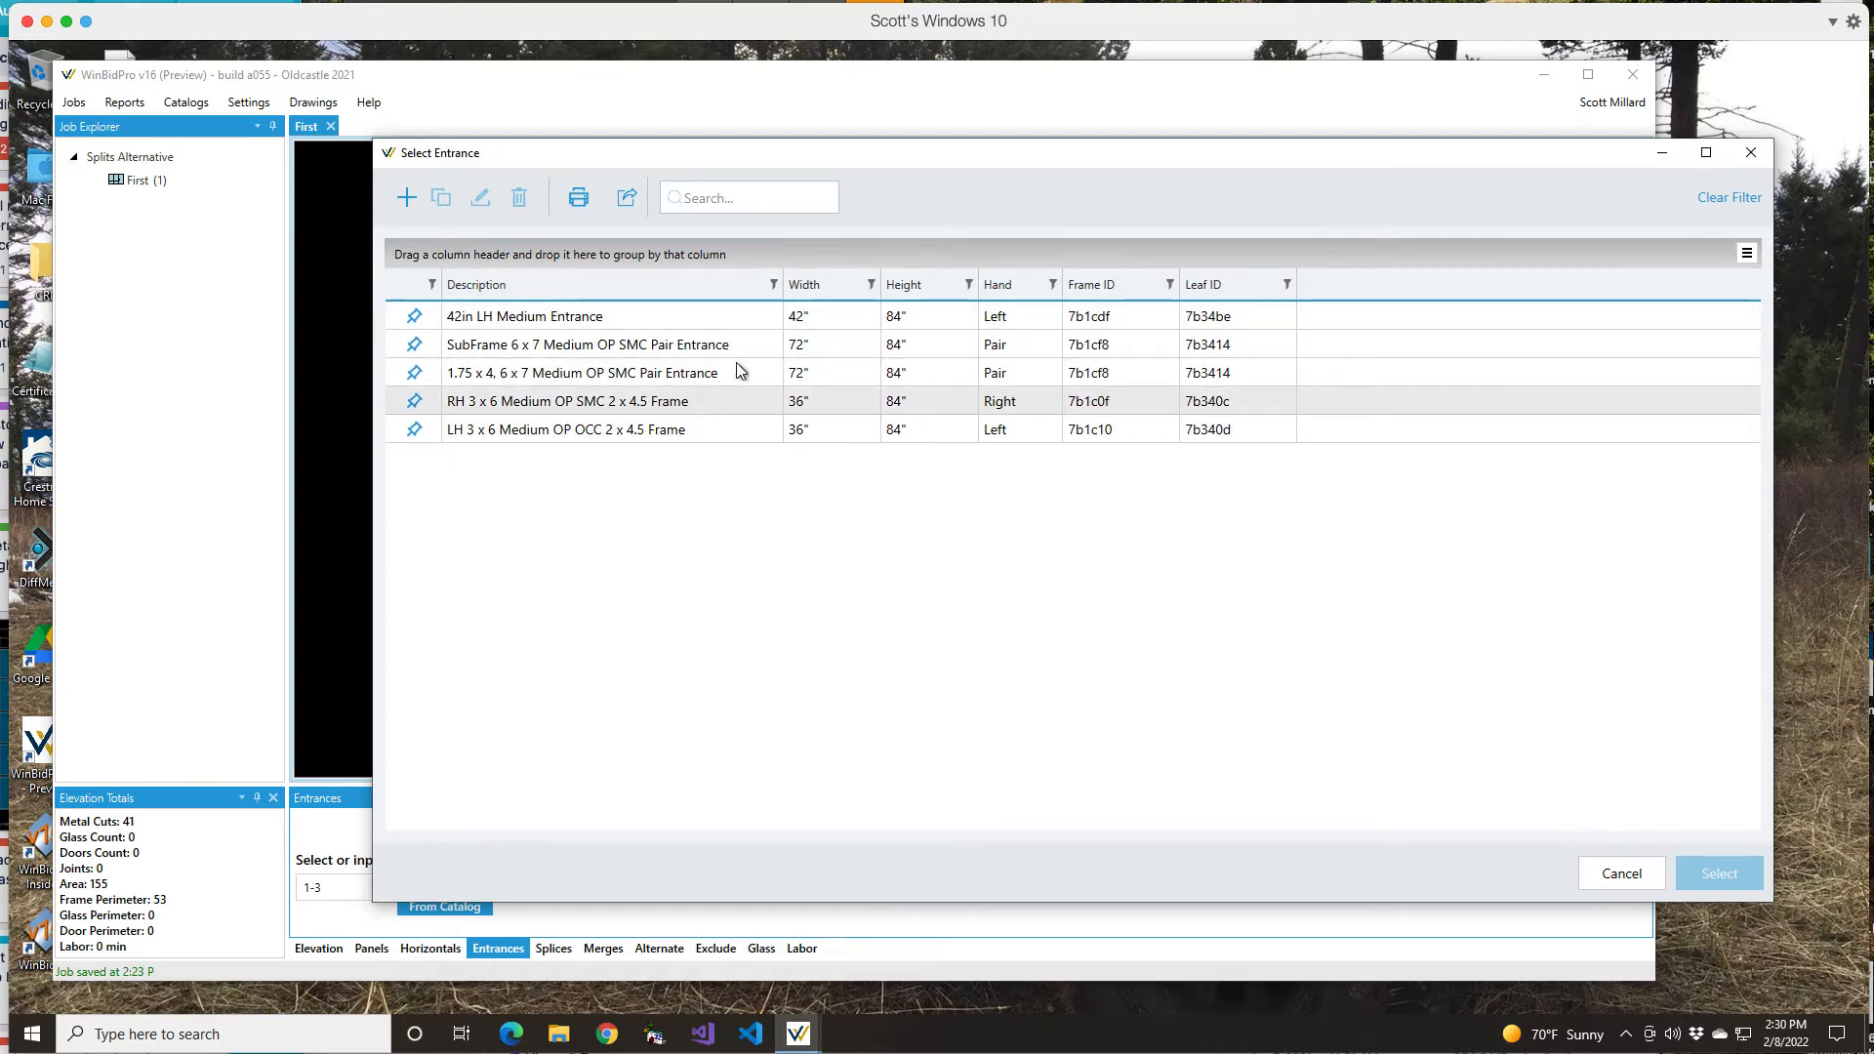
{"action": "left_click", "coordinate": [703, 373]}
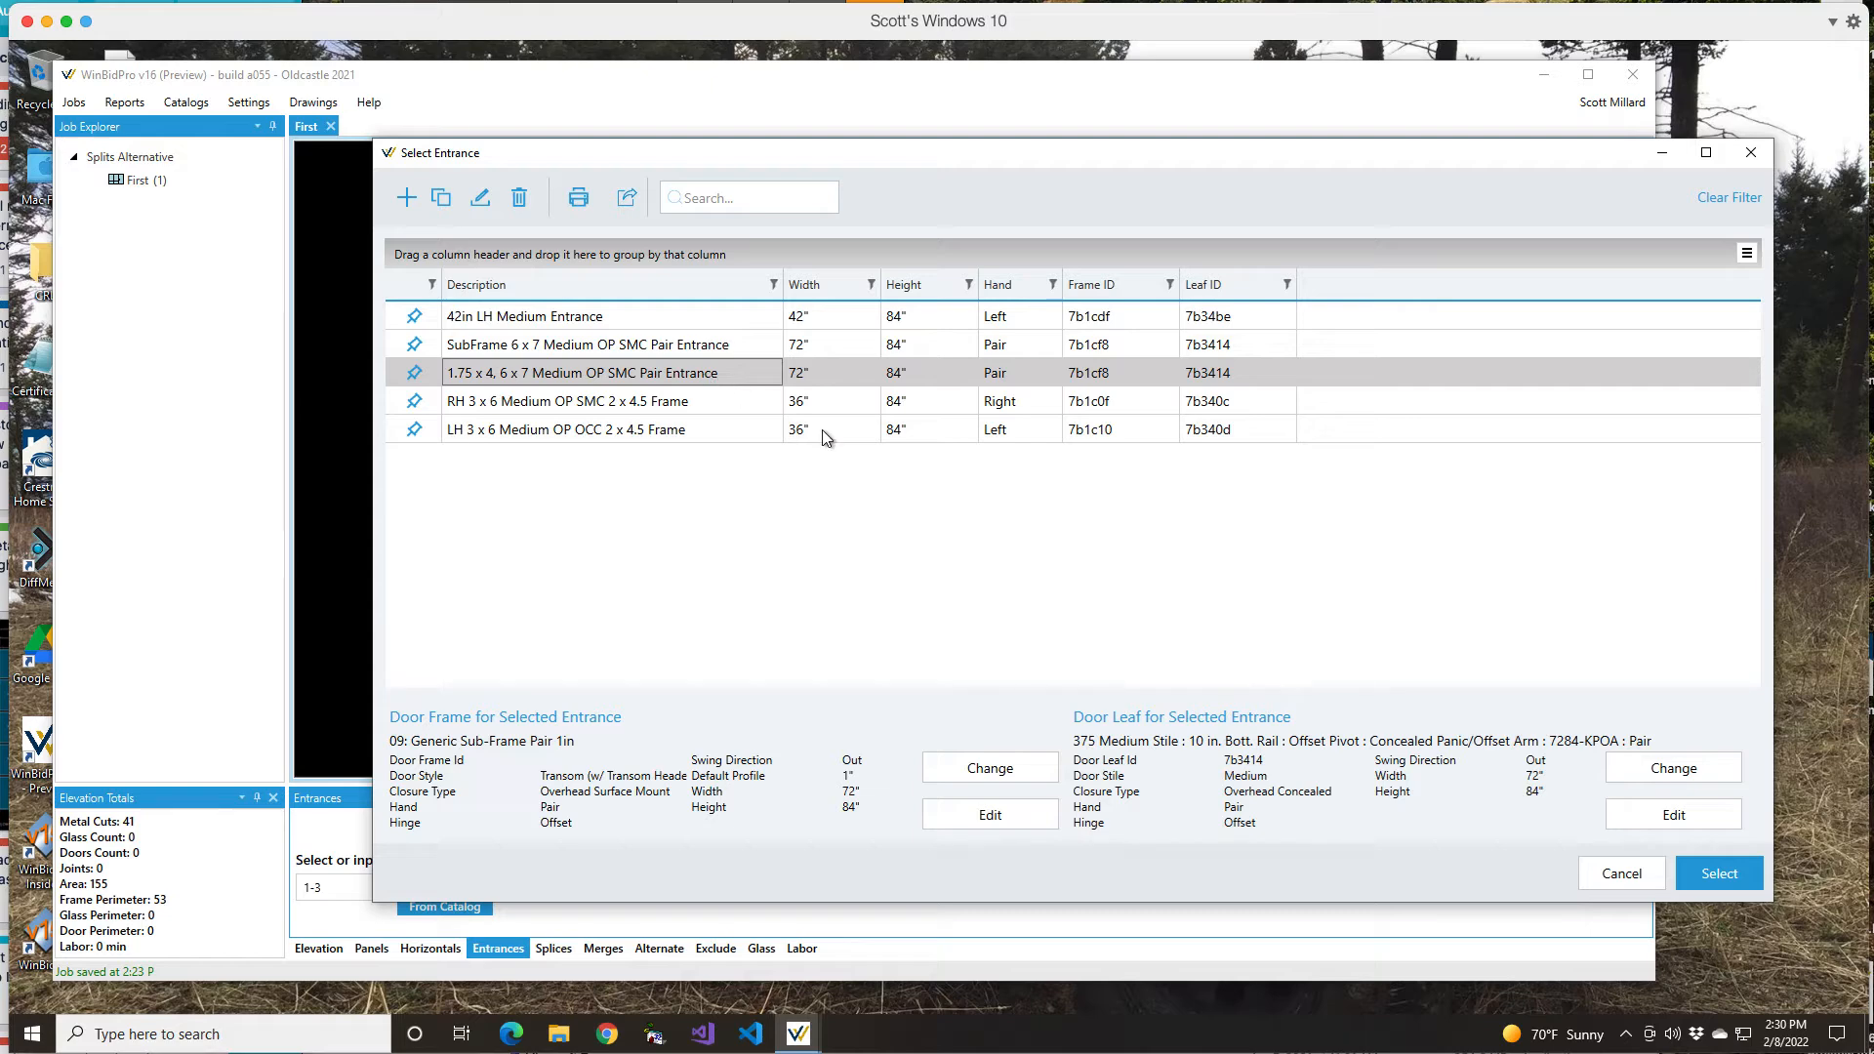
{"action": "left_click", "coordinate": [1714, 881]}
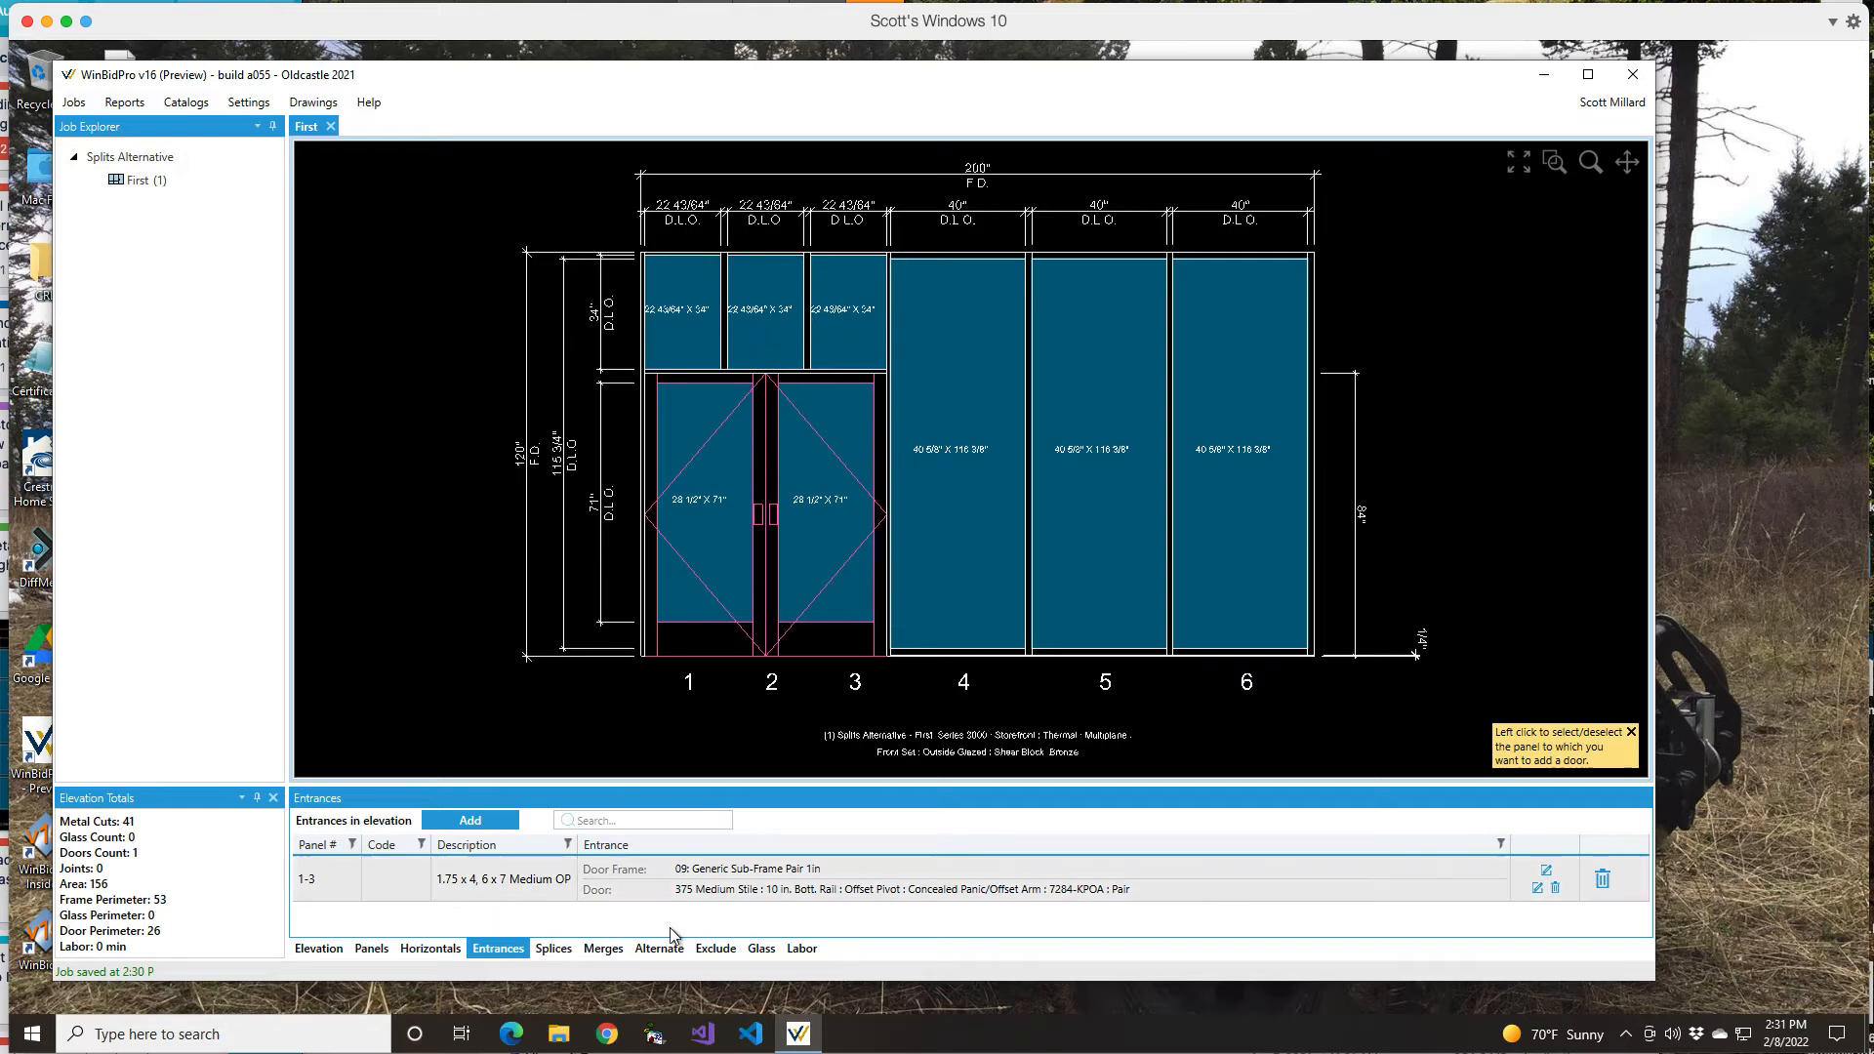
{"action": "left_click", "coordinate": [1602, 881]}
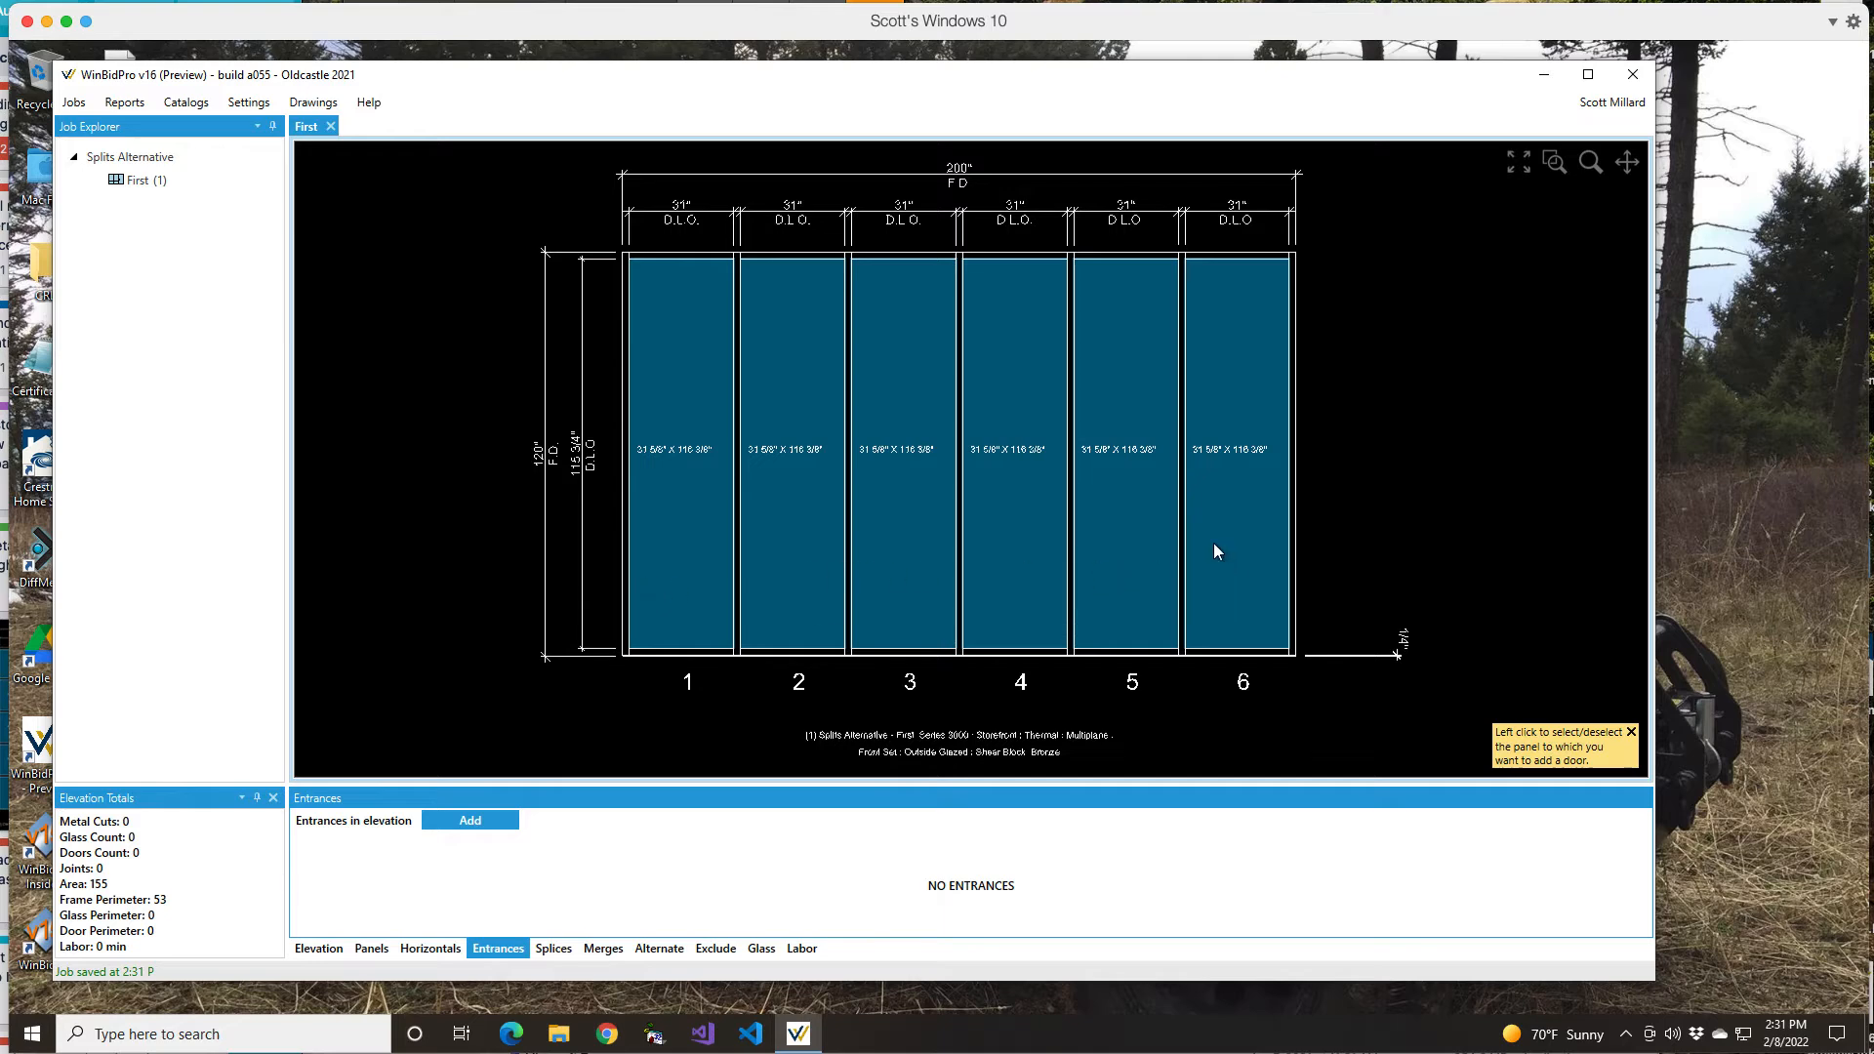
Step: Add the 1.75 x 4, 6 x 7 Medium OP SMC Pair Entrance from the catalog across panels 2–4
{"action": "left_click", "coordinate": [500, 823]}
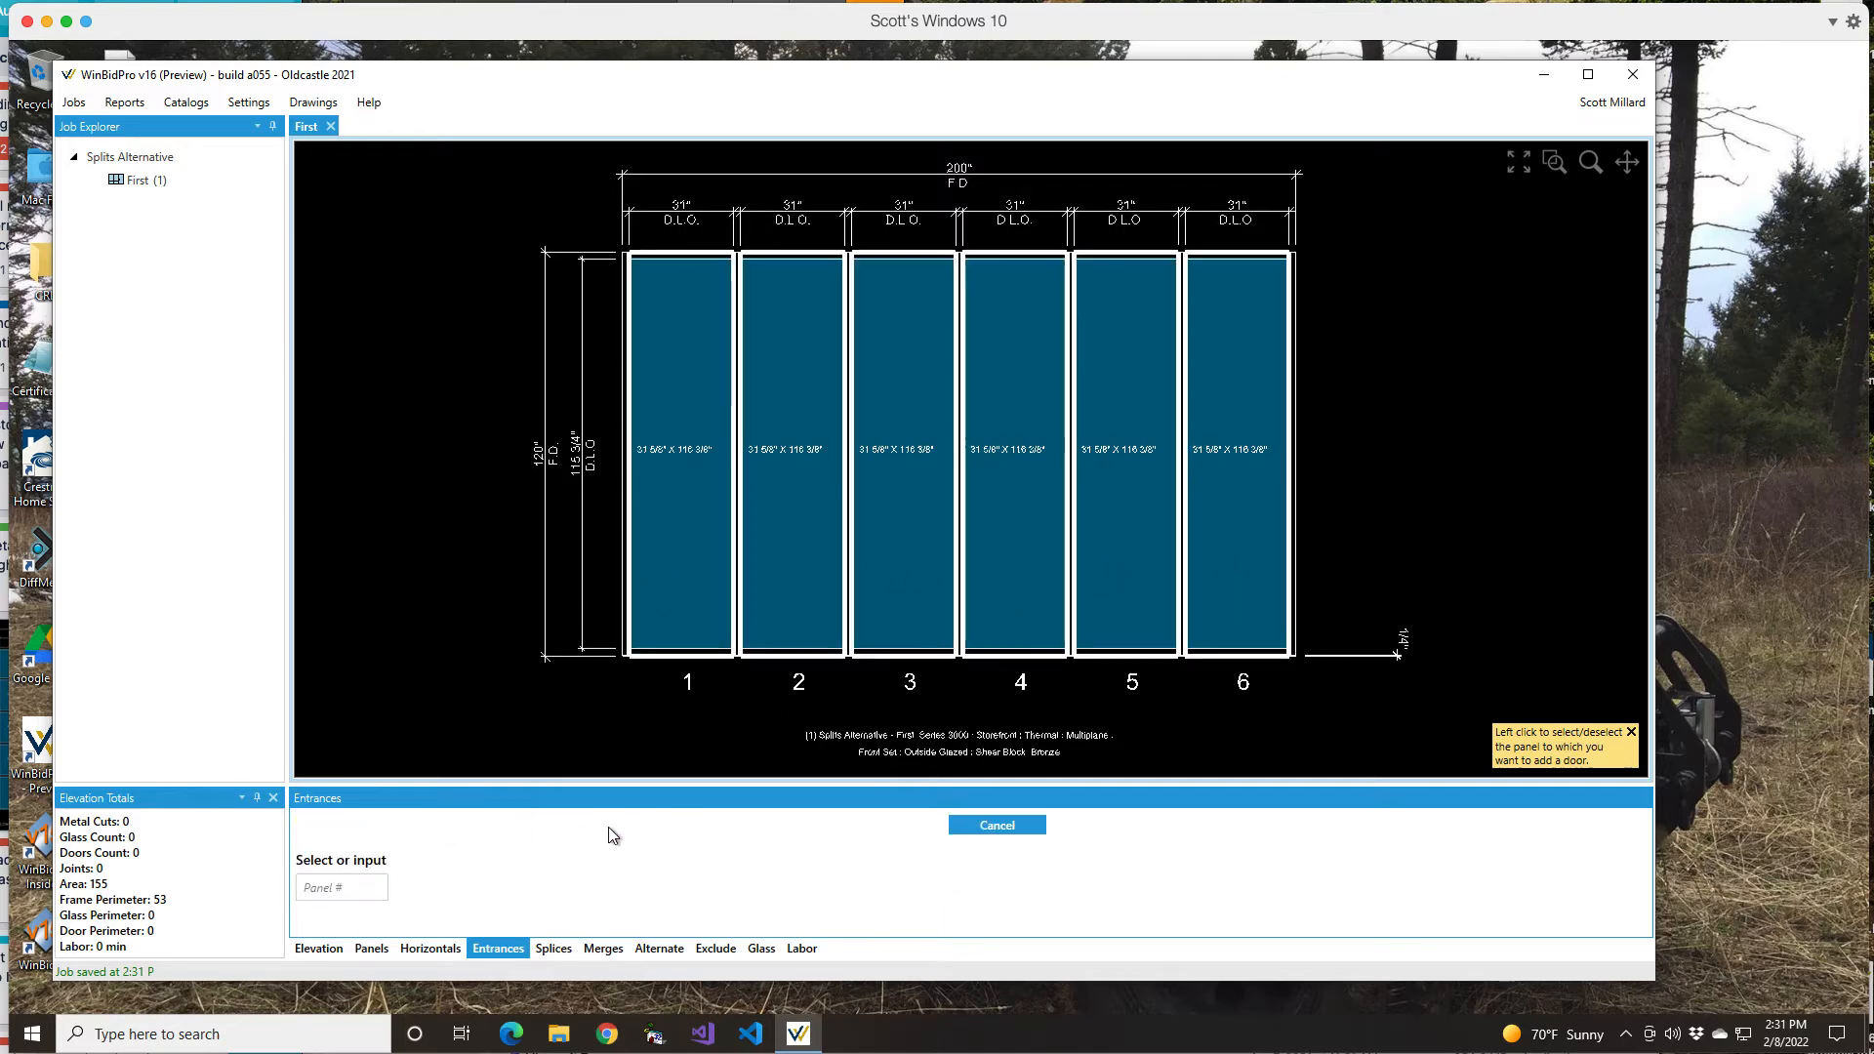
{"action": "left_click", "coordinate": [687, 551]}
{"action": "left_click", "coordinate": [688, 551]}
{"action": "left_click", "coordinate": [801, 537]}
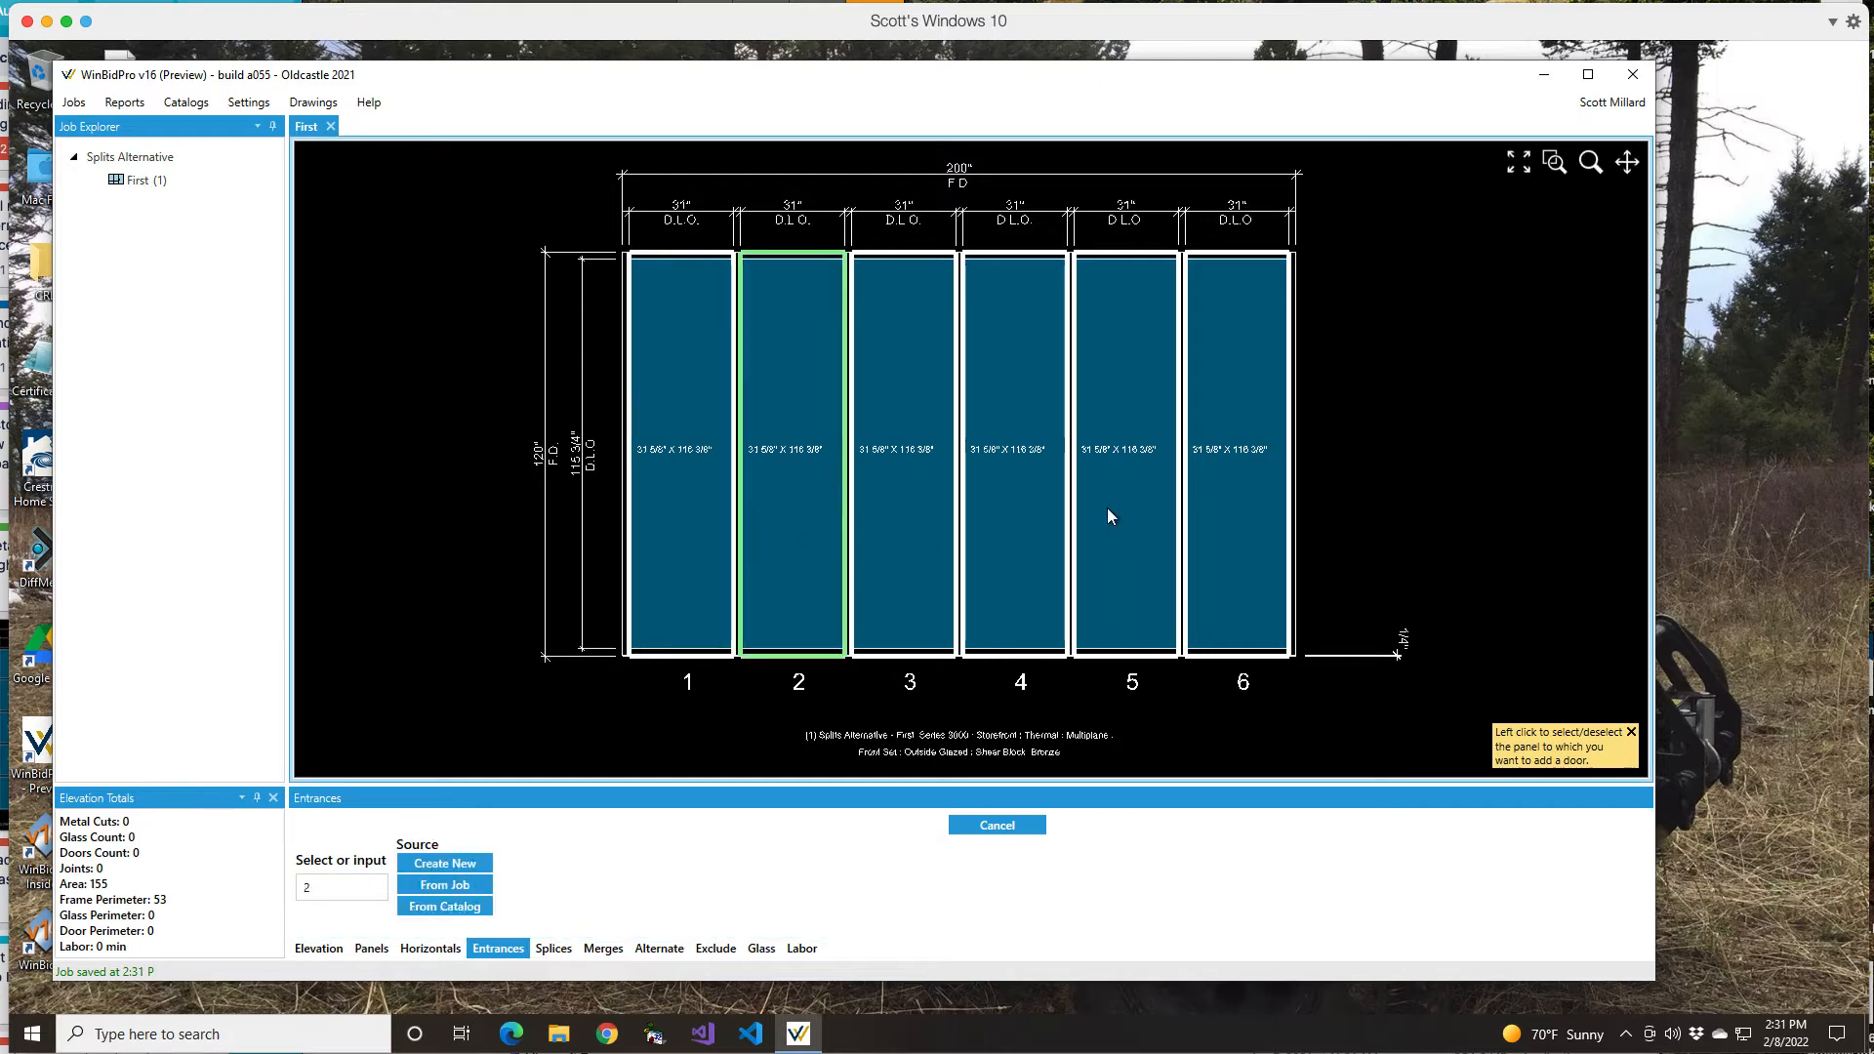
{"action": "left_click", "coordinate": [1035, 537]}
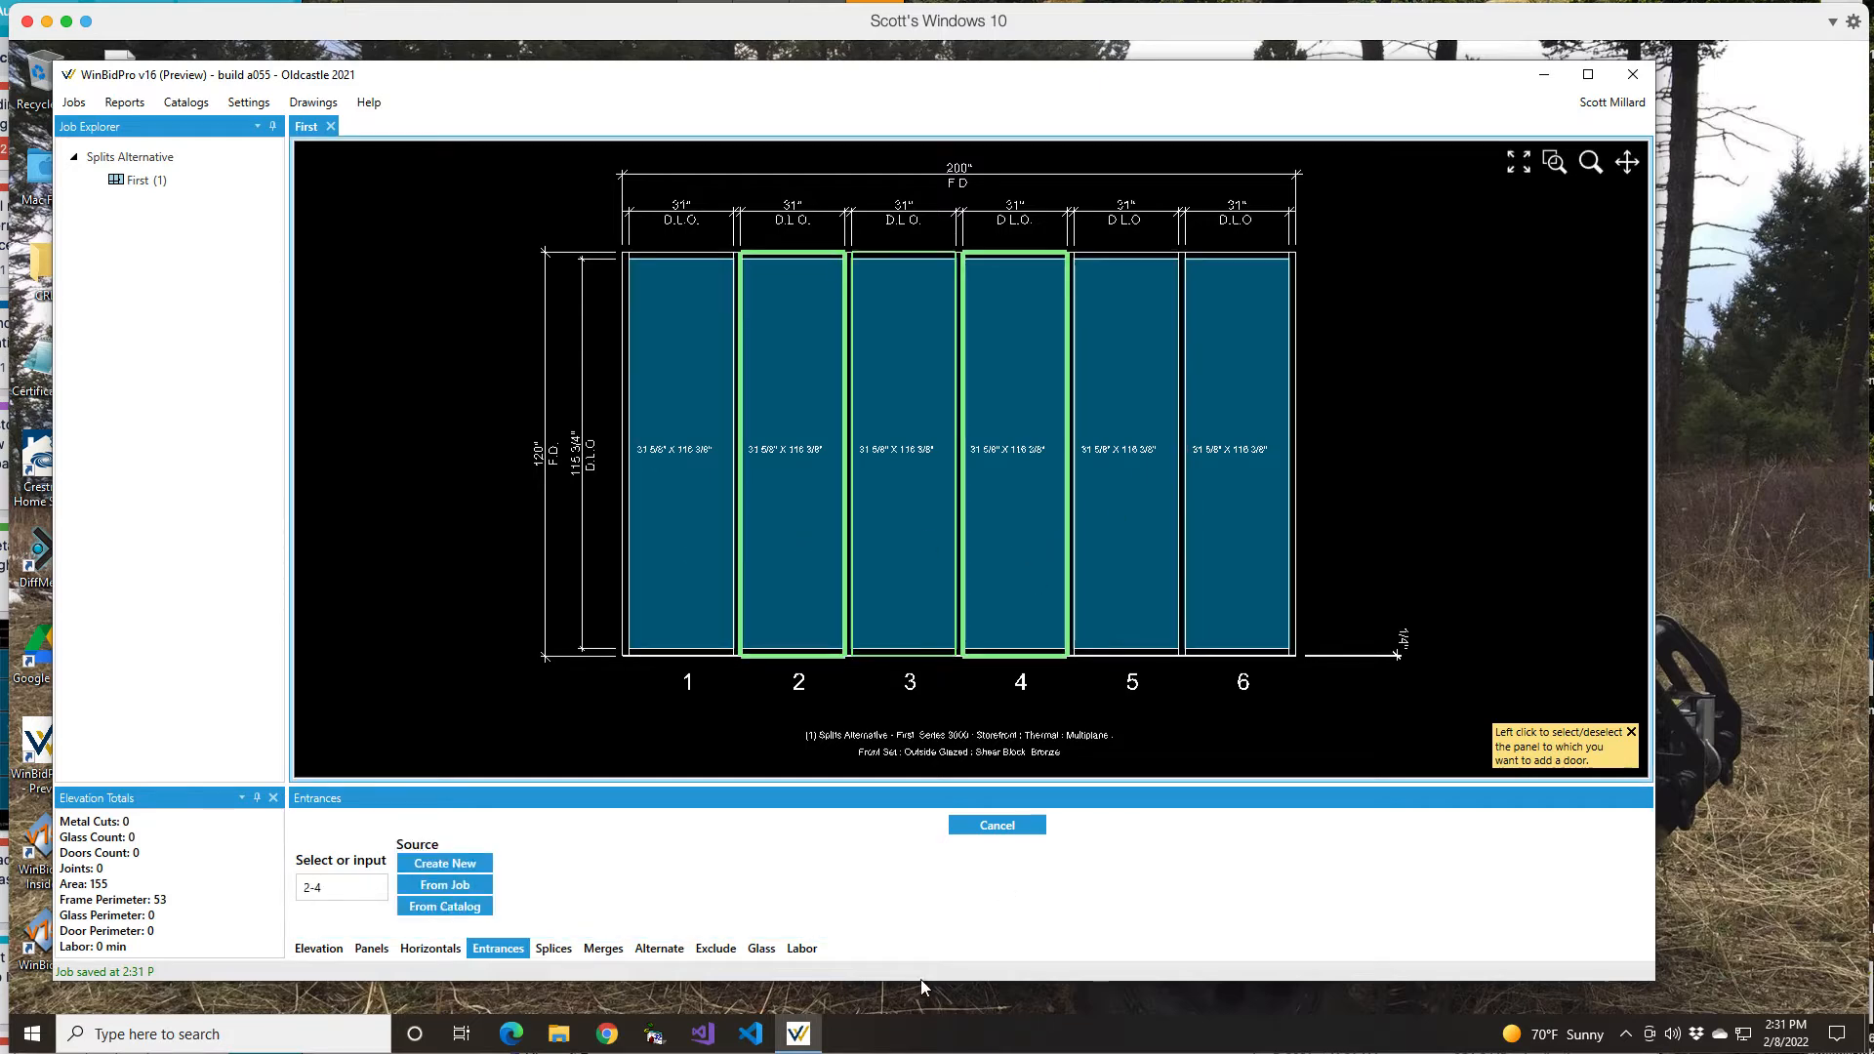
{"action": "left_click", "coordinate": [424, 908]}
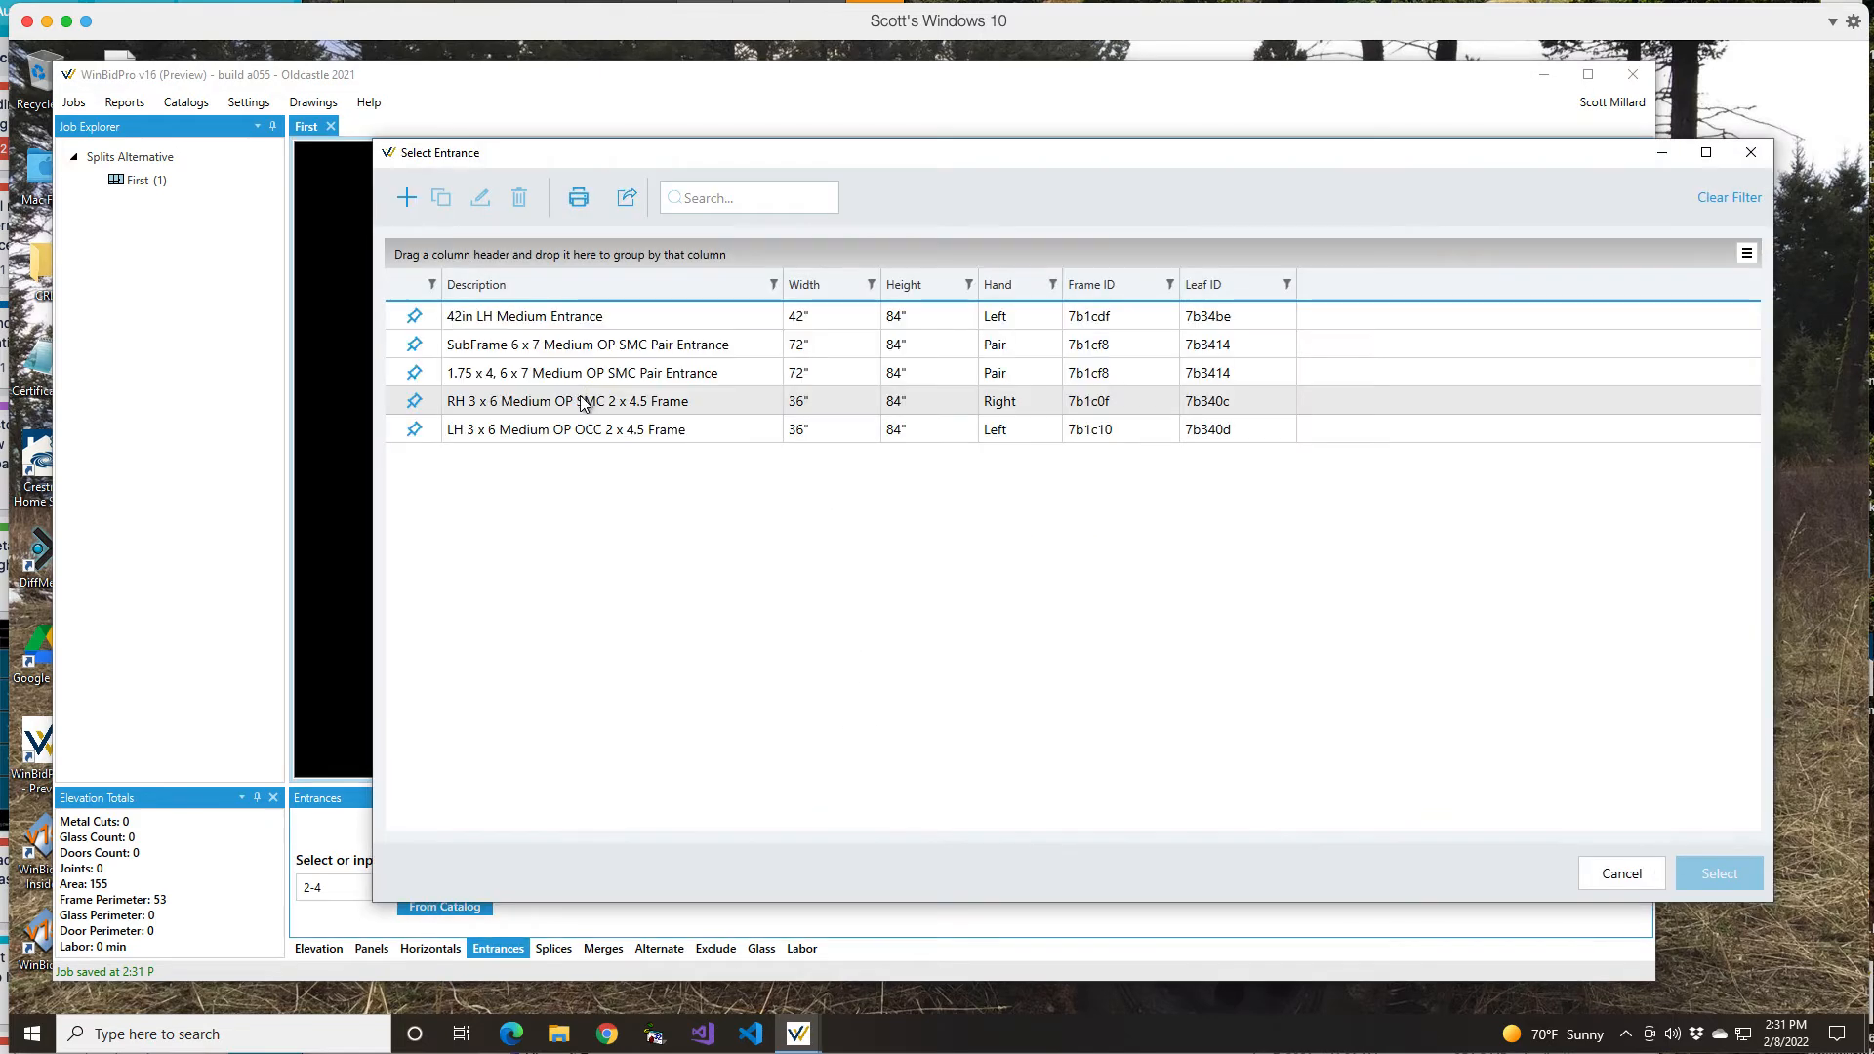
{"action": "left_click", "coordinate": [674, 381]}
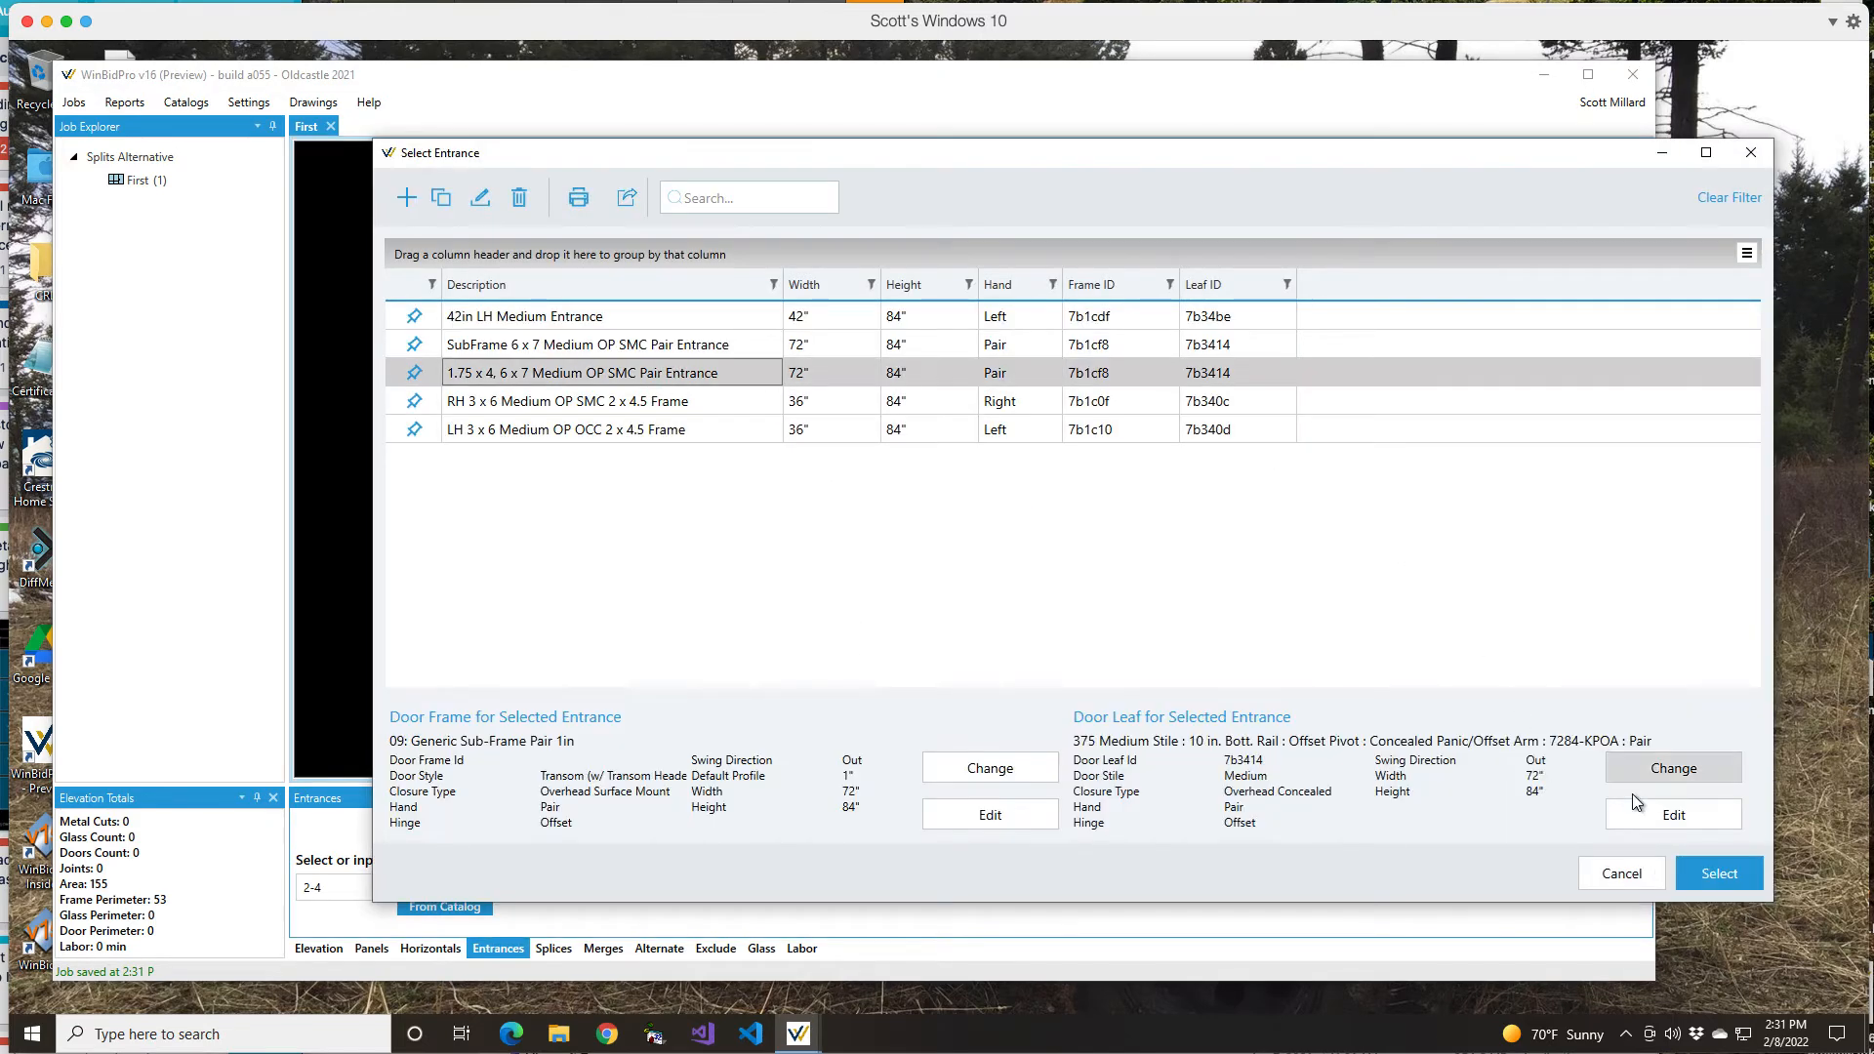
{"action": "left_click", "coordinate": [1717, 877]}
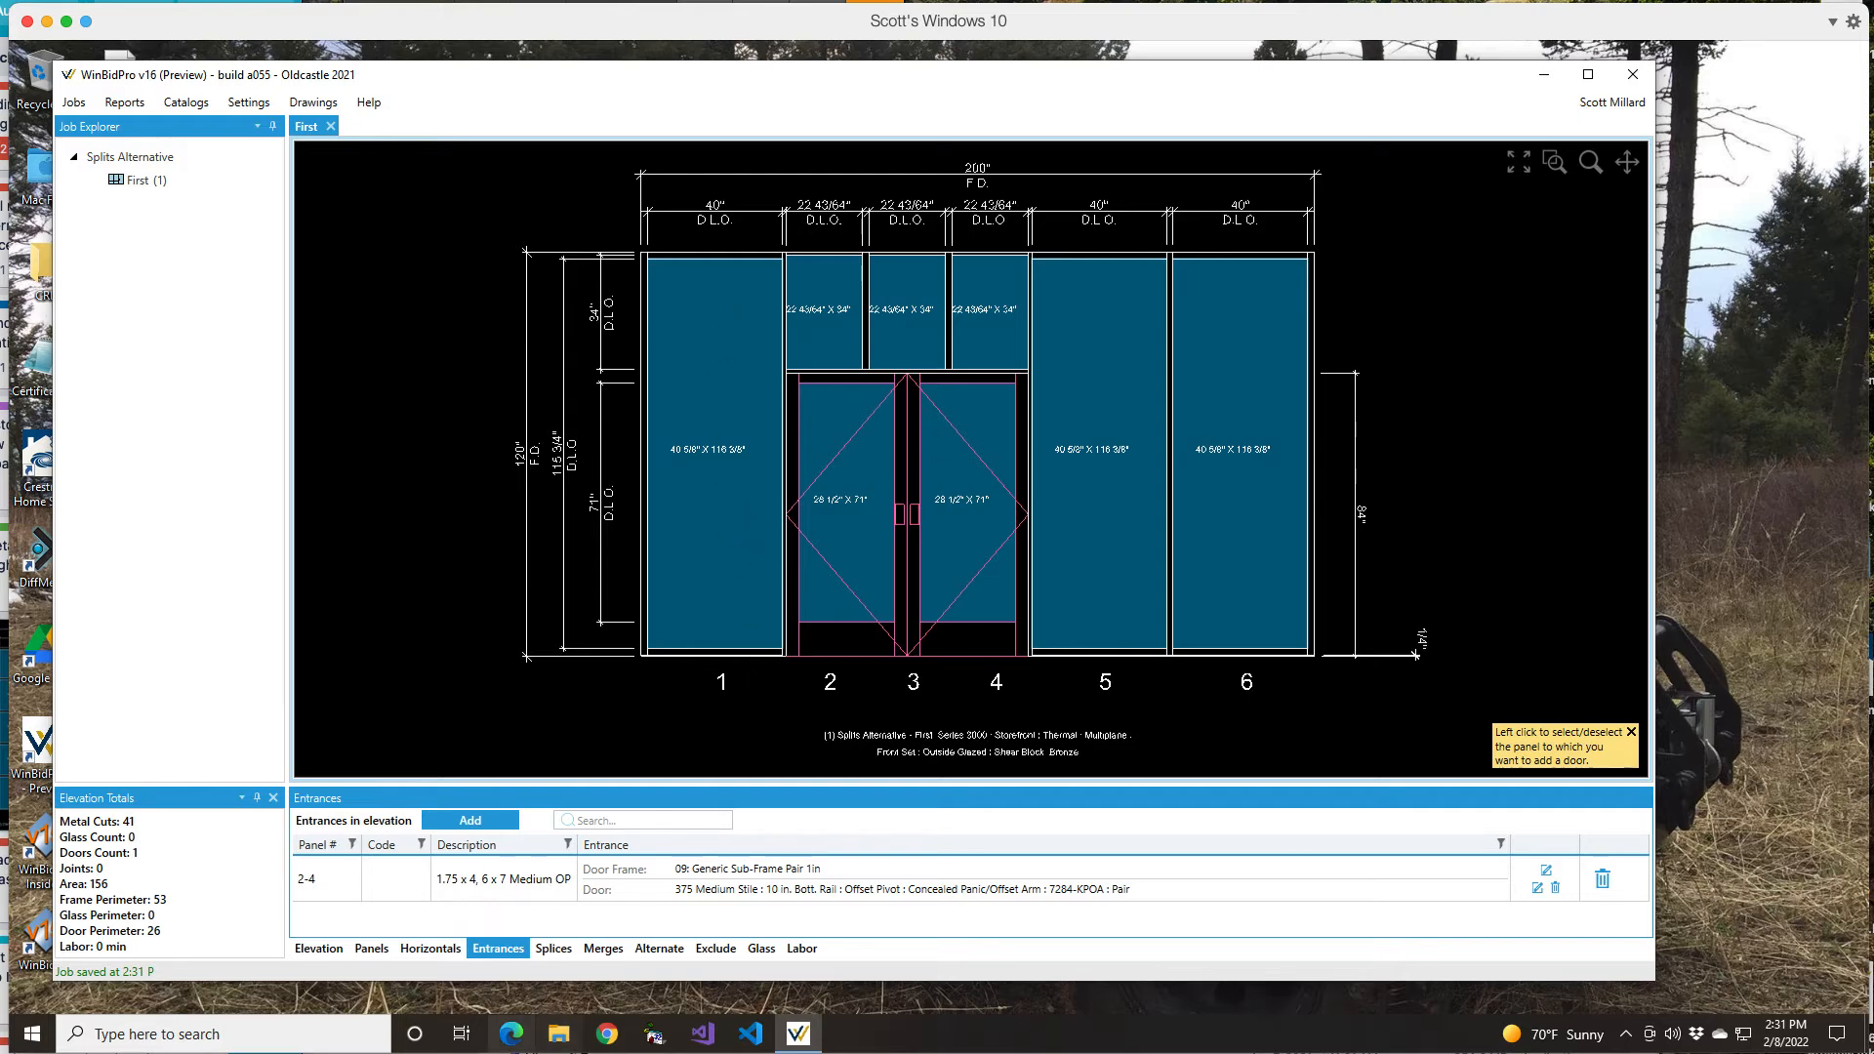
{"action": "left_click", "coordinate": [374, 949]}
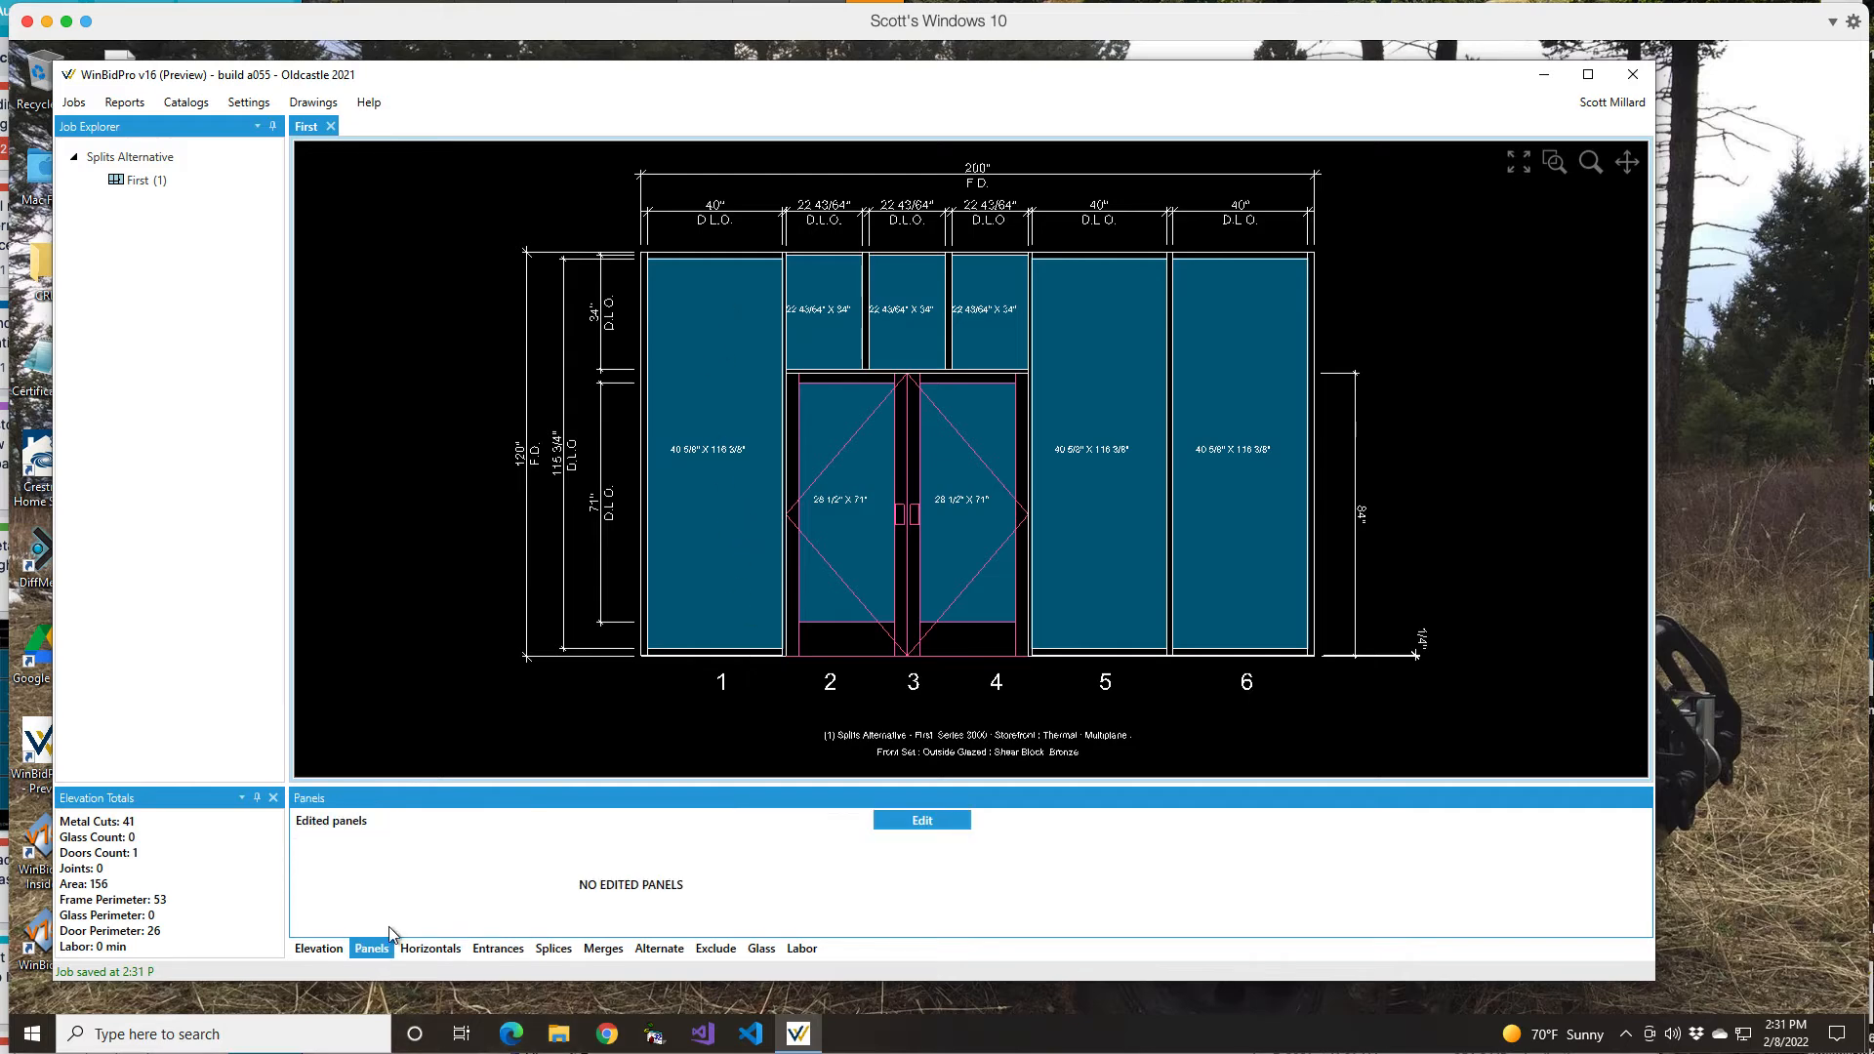
Step: Enter a 24" width for panel 1 alone in the panel edit form and save
{"action": "left_click", "coordinate": [921, 821]}
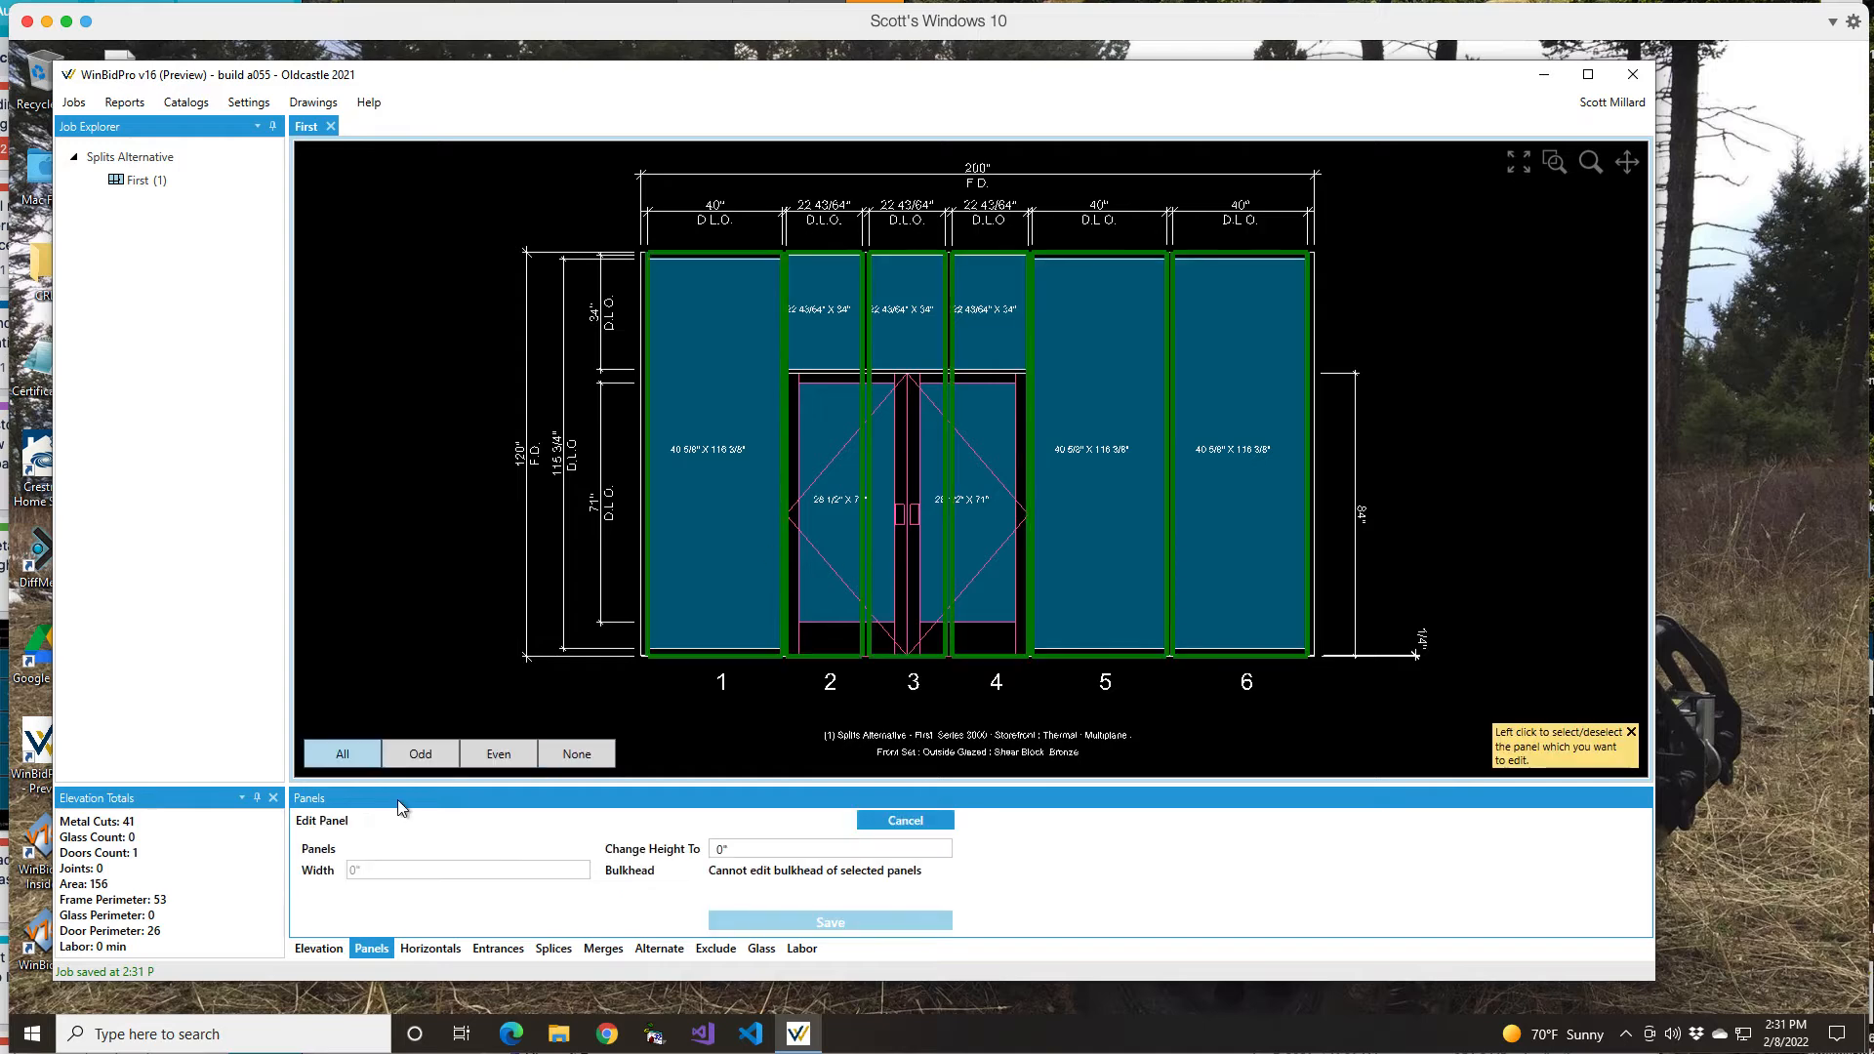
{"action": "left_click", "coordinate": [591, 755]}
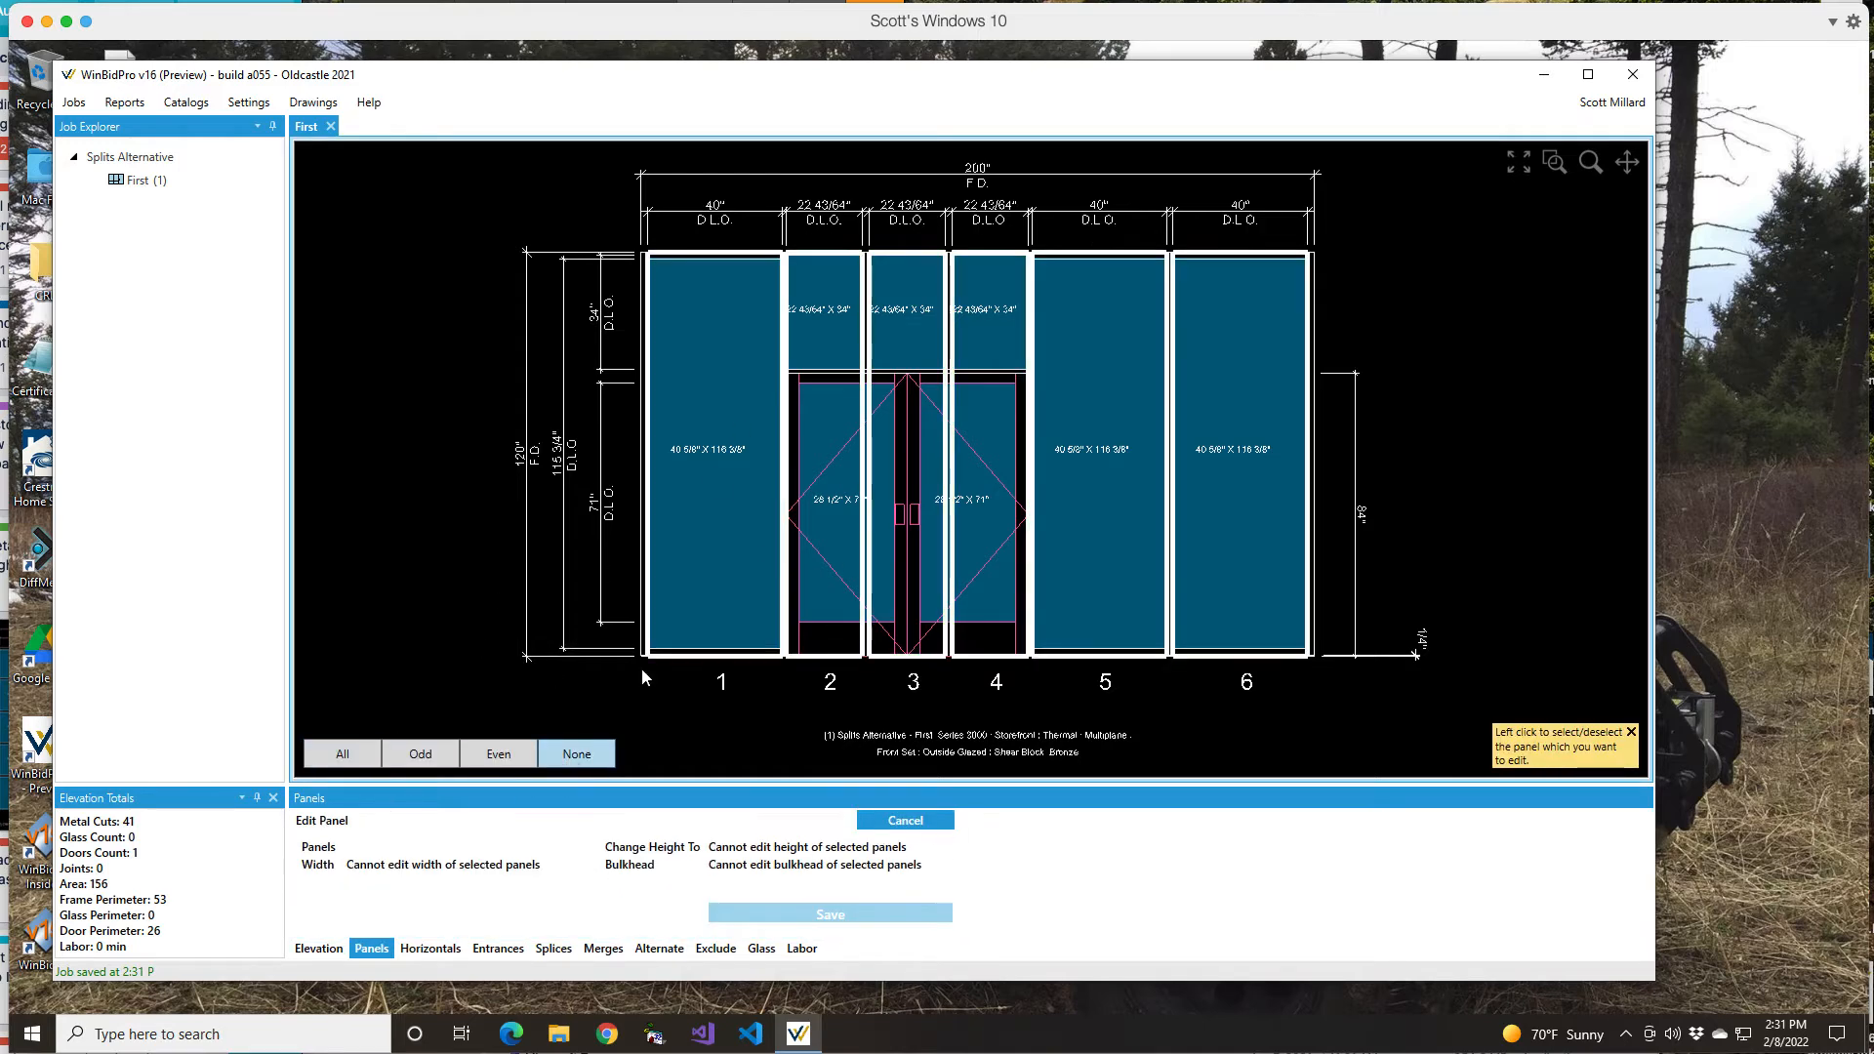
{"action": "left_click", "coordinate": [732, 473]}
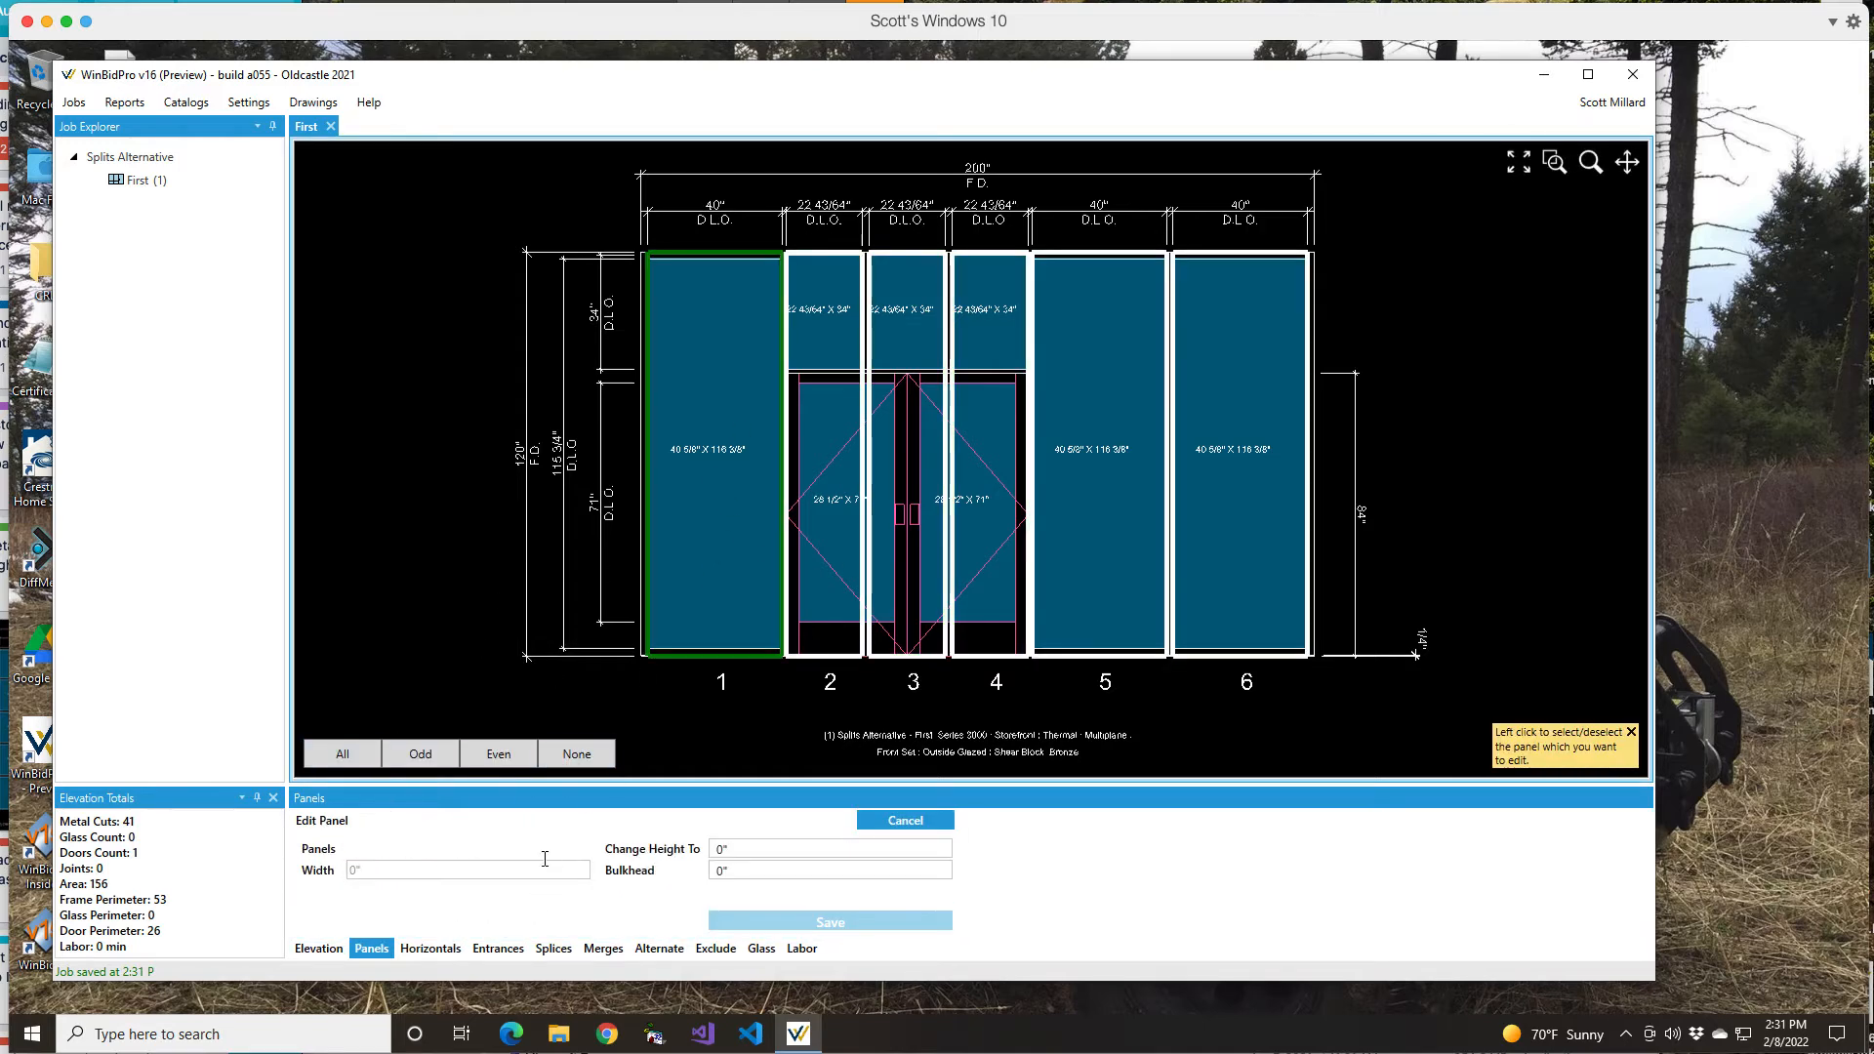
{"action": "left_click", "coordinate": [454, 870]}
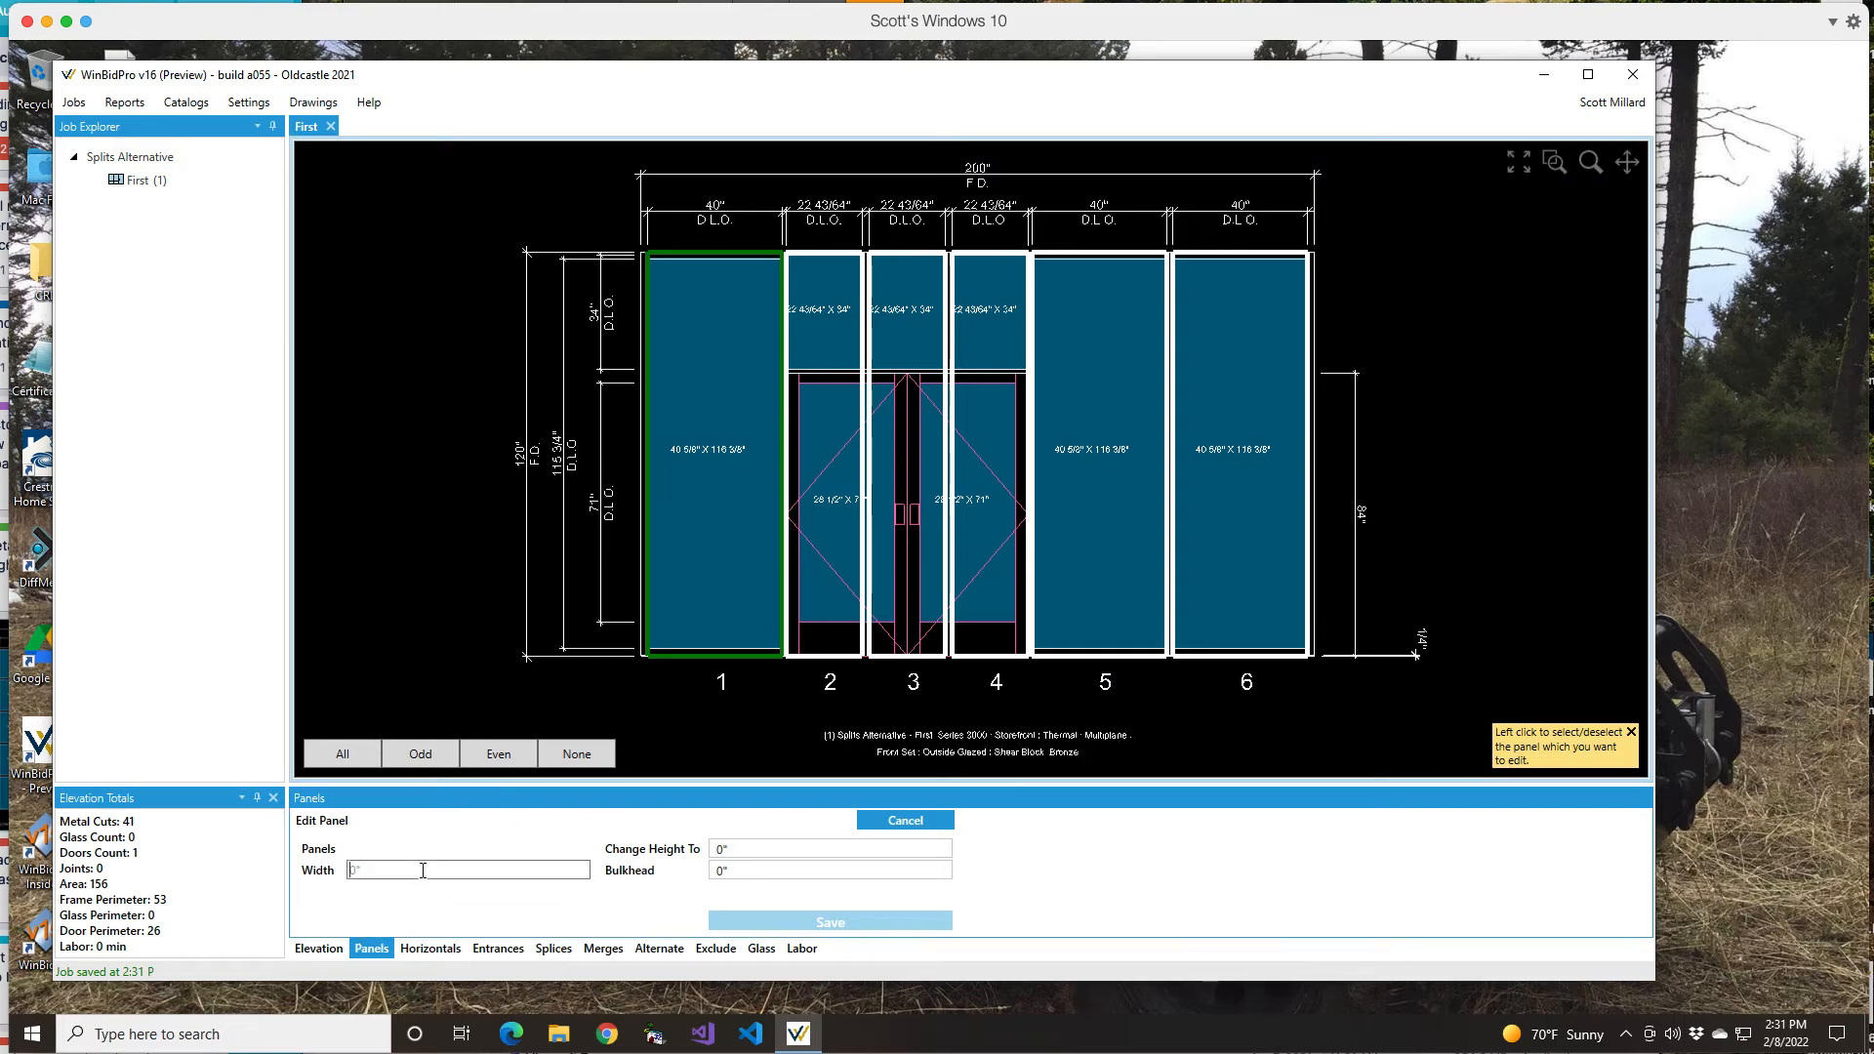
{"action": "type", "text": "24"}
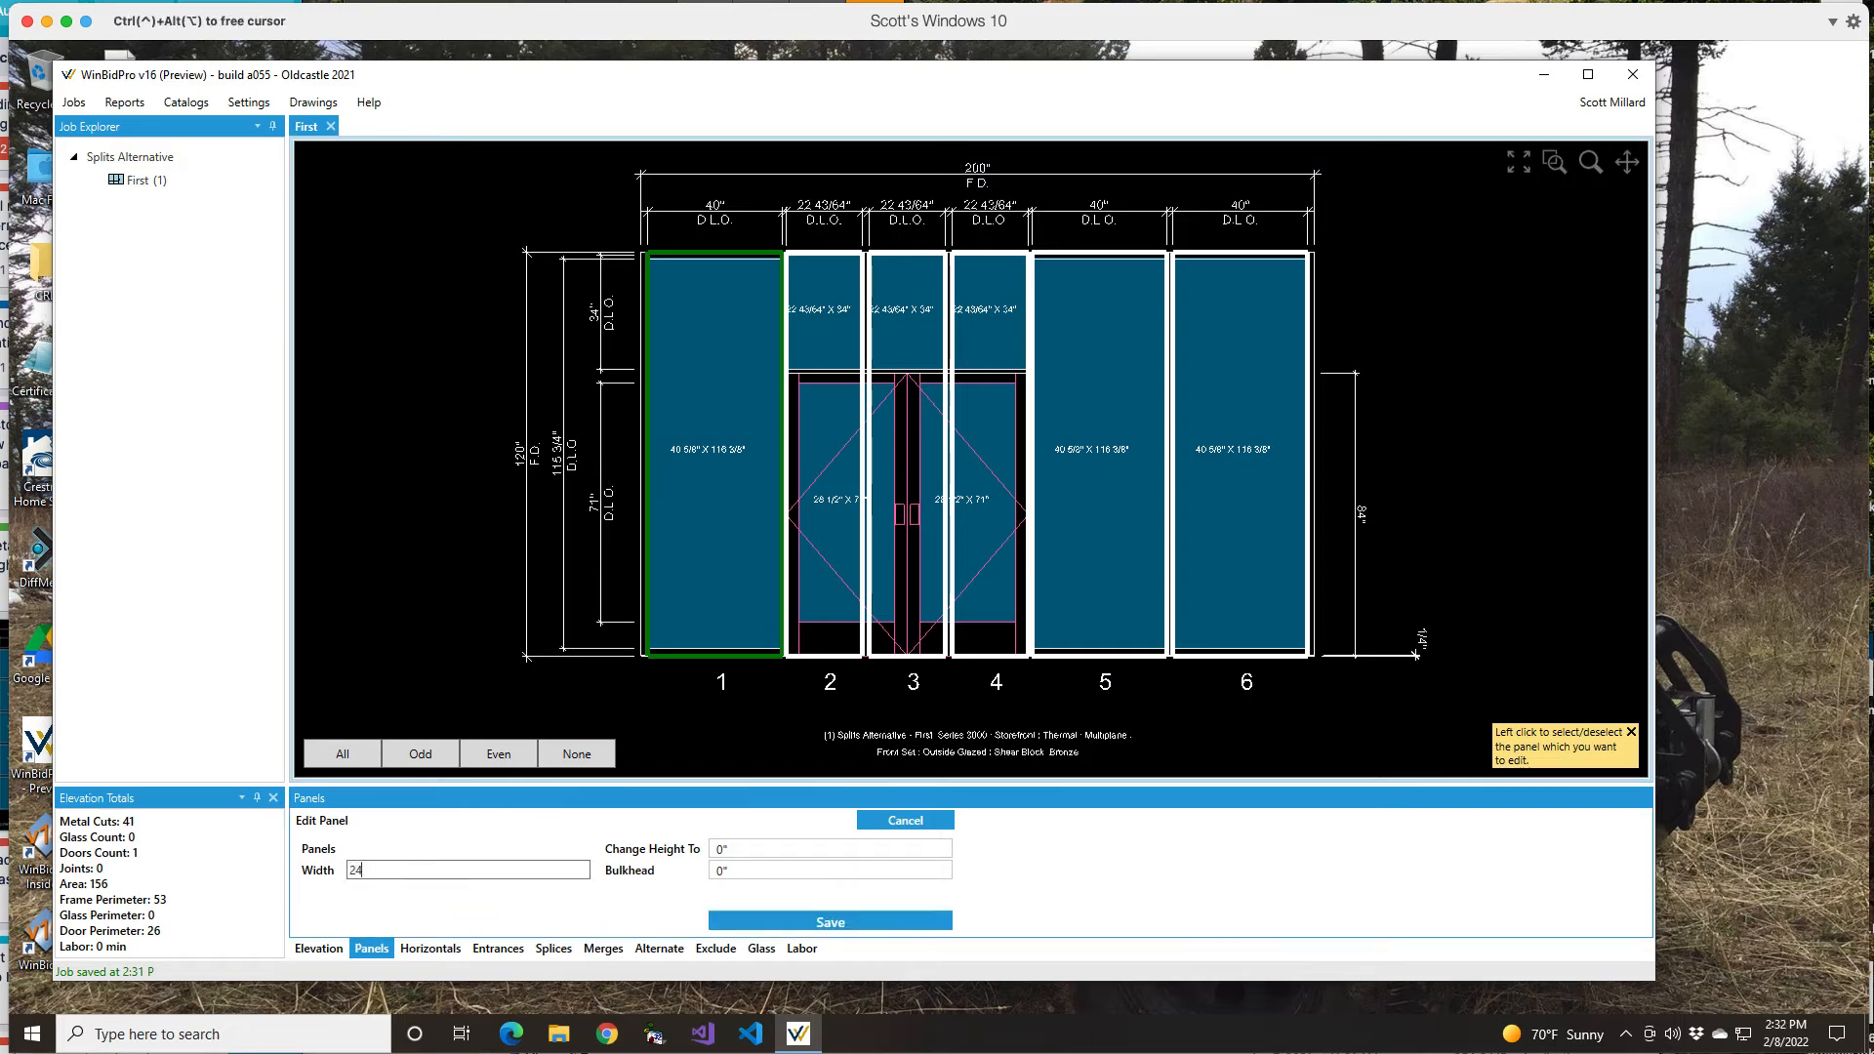
{"action": "key", "text": "Tab"}
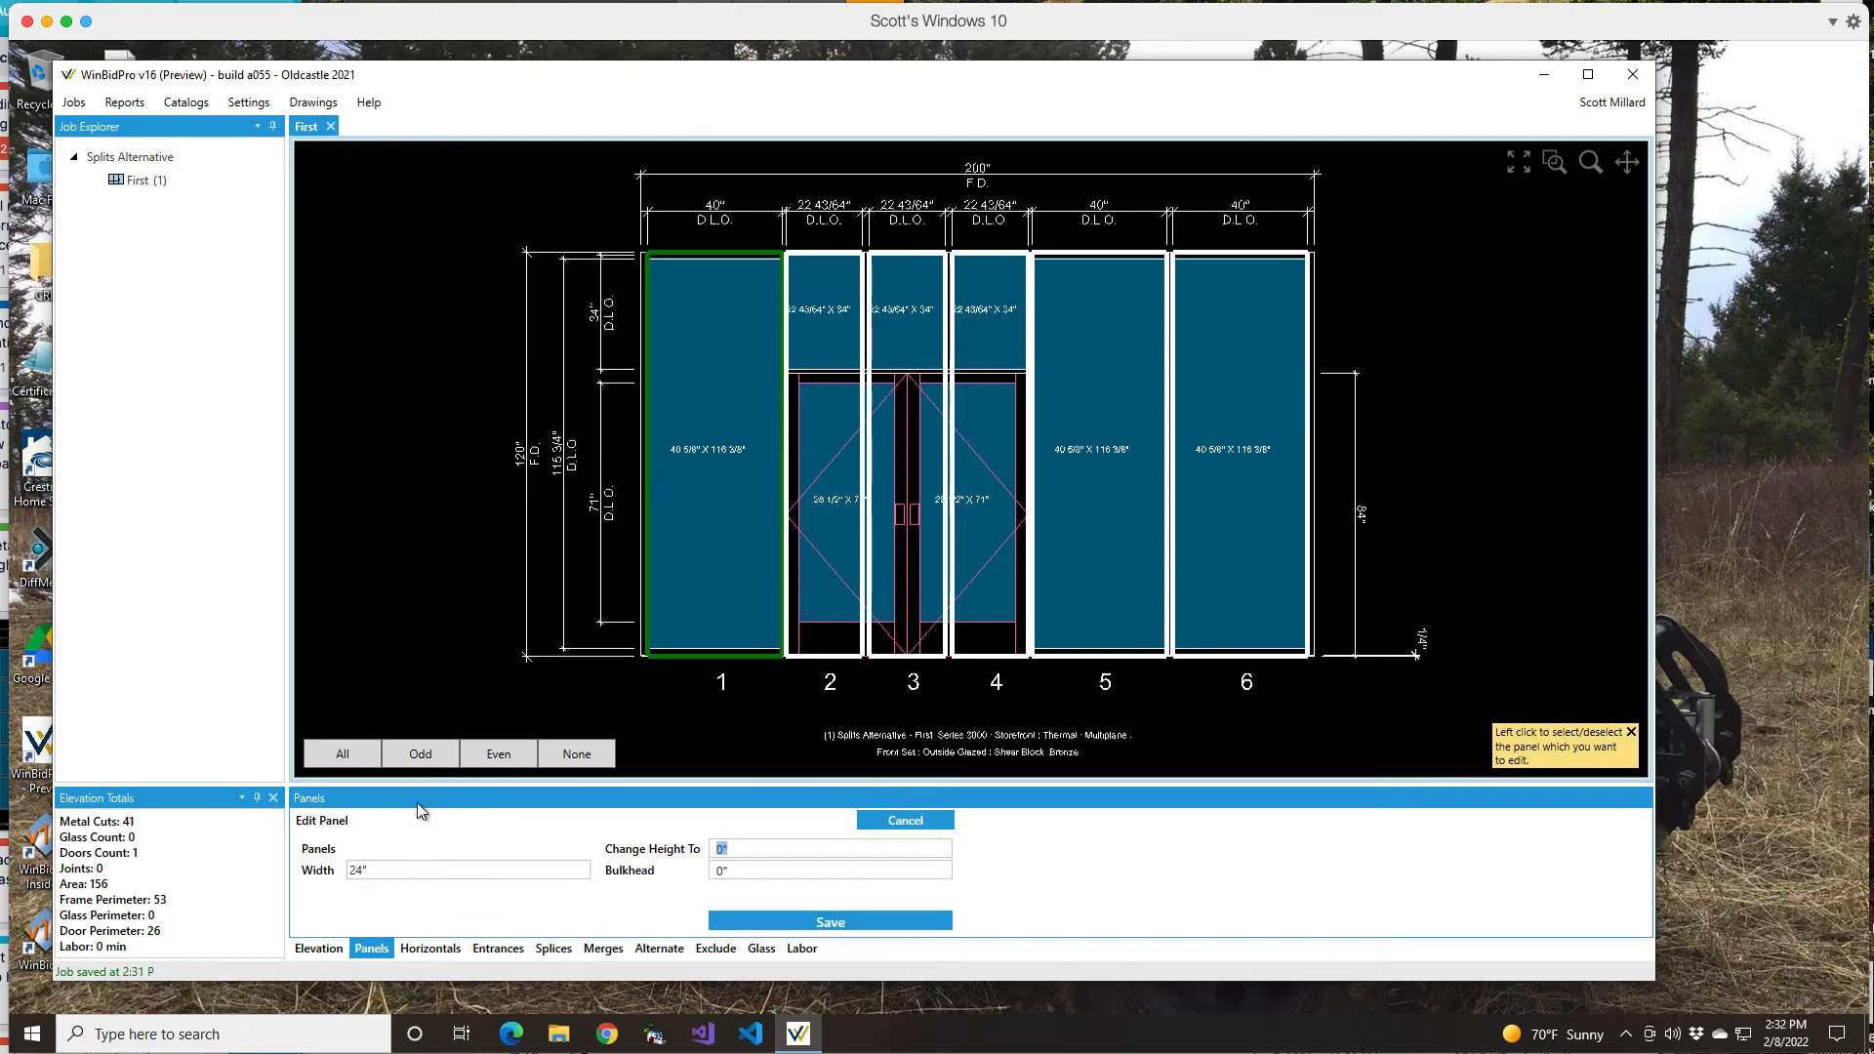
{"action": "left_click", "coordinate": [842, 922]}
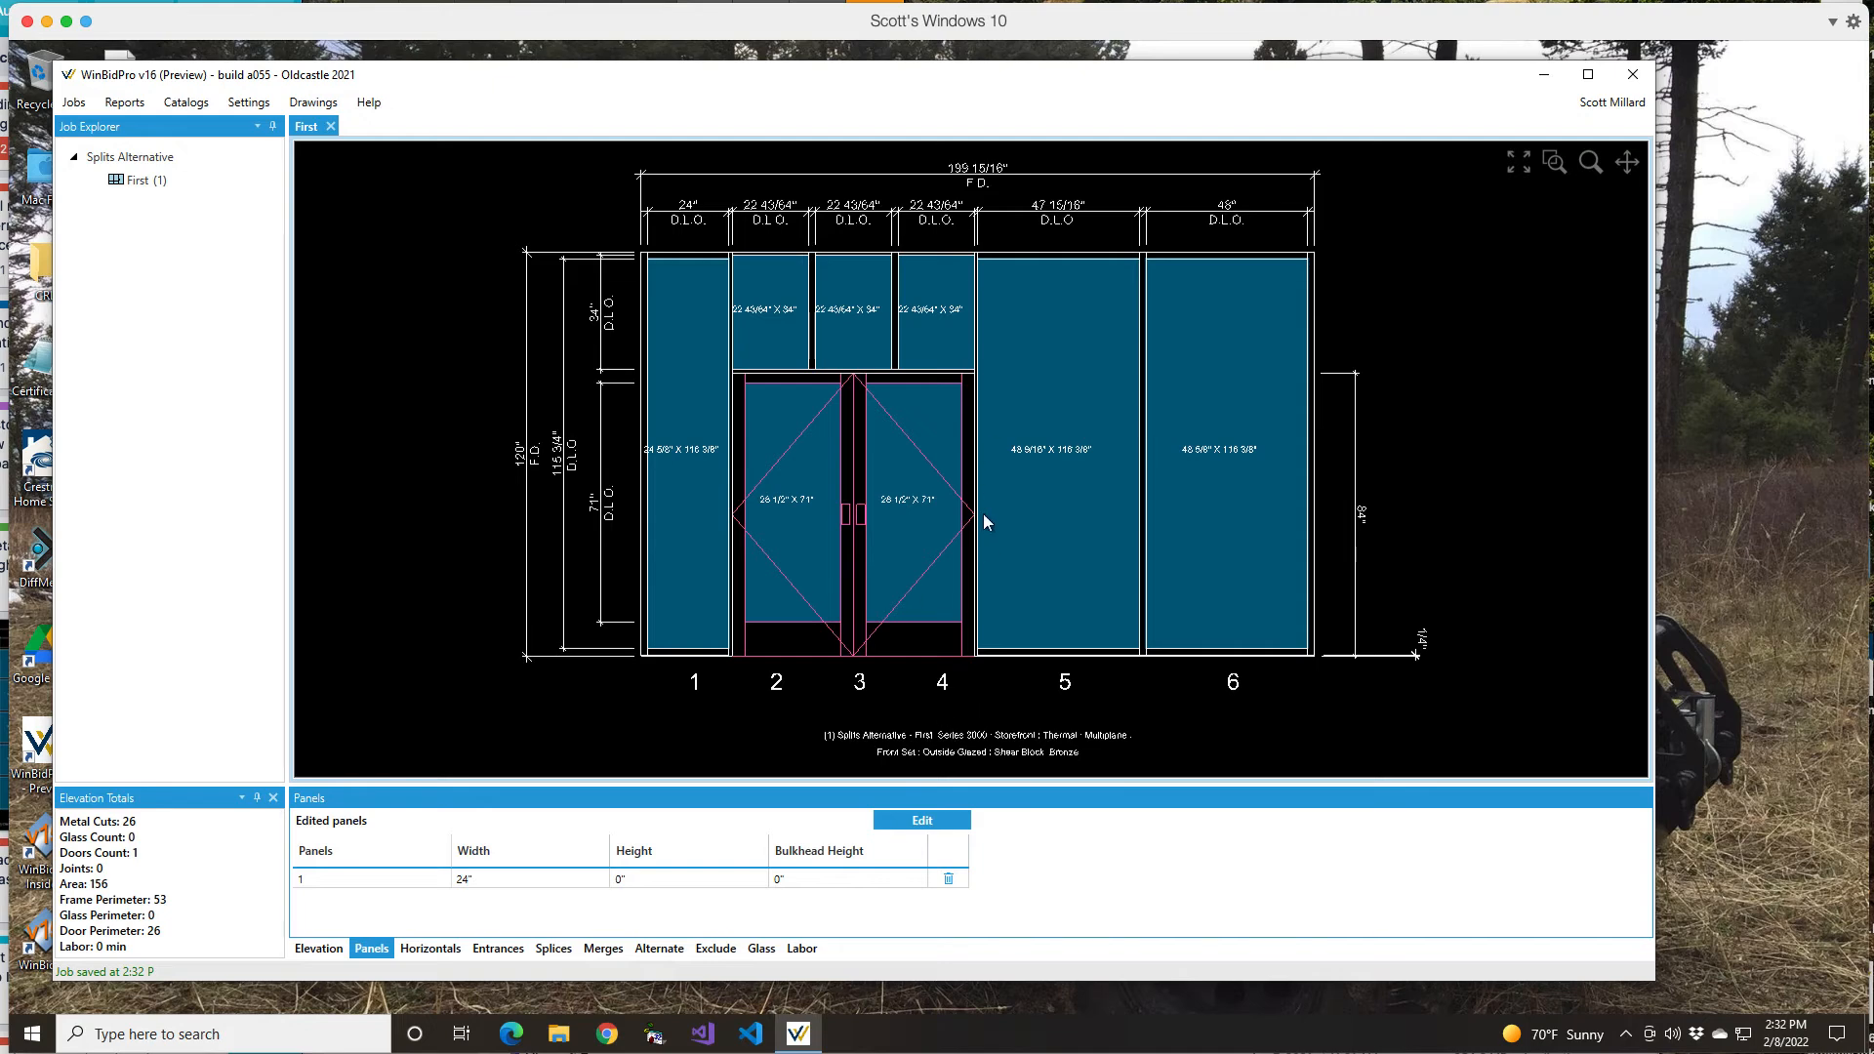
Step: Resize panel 3 alone to 12" wide, which widens panels 5 and 6 to 48"
{"action": "left_click", "coordinate": [846, 322]}
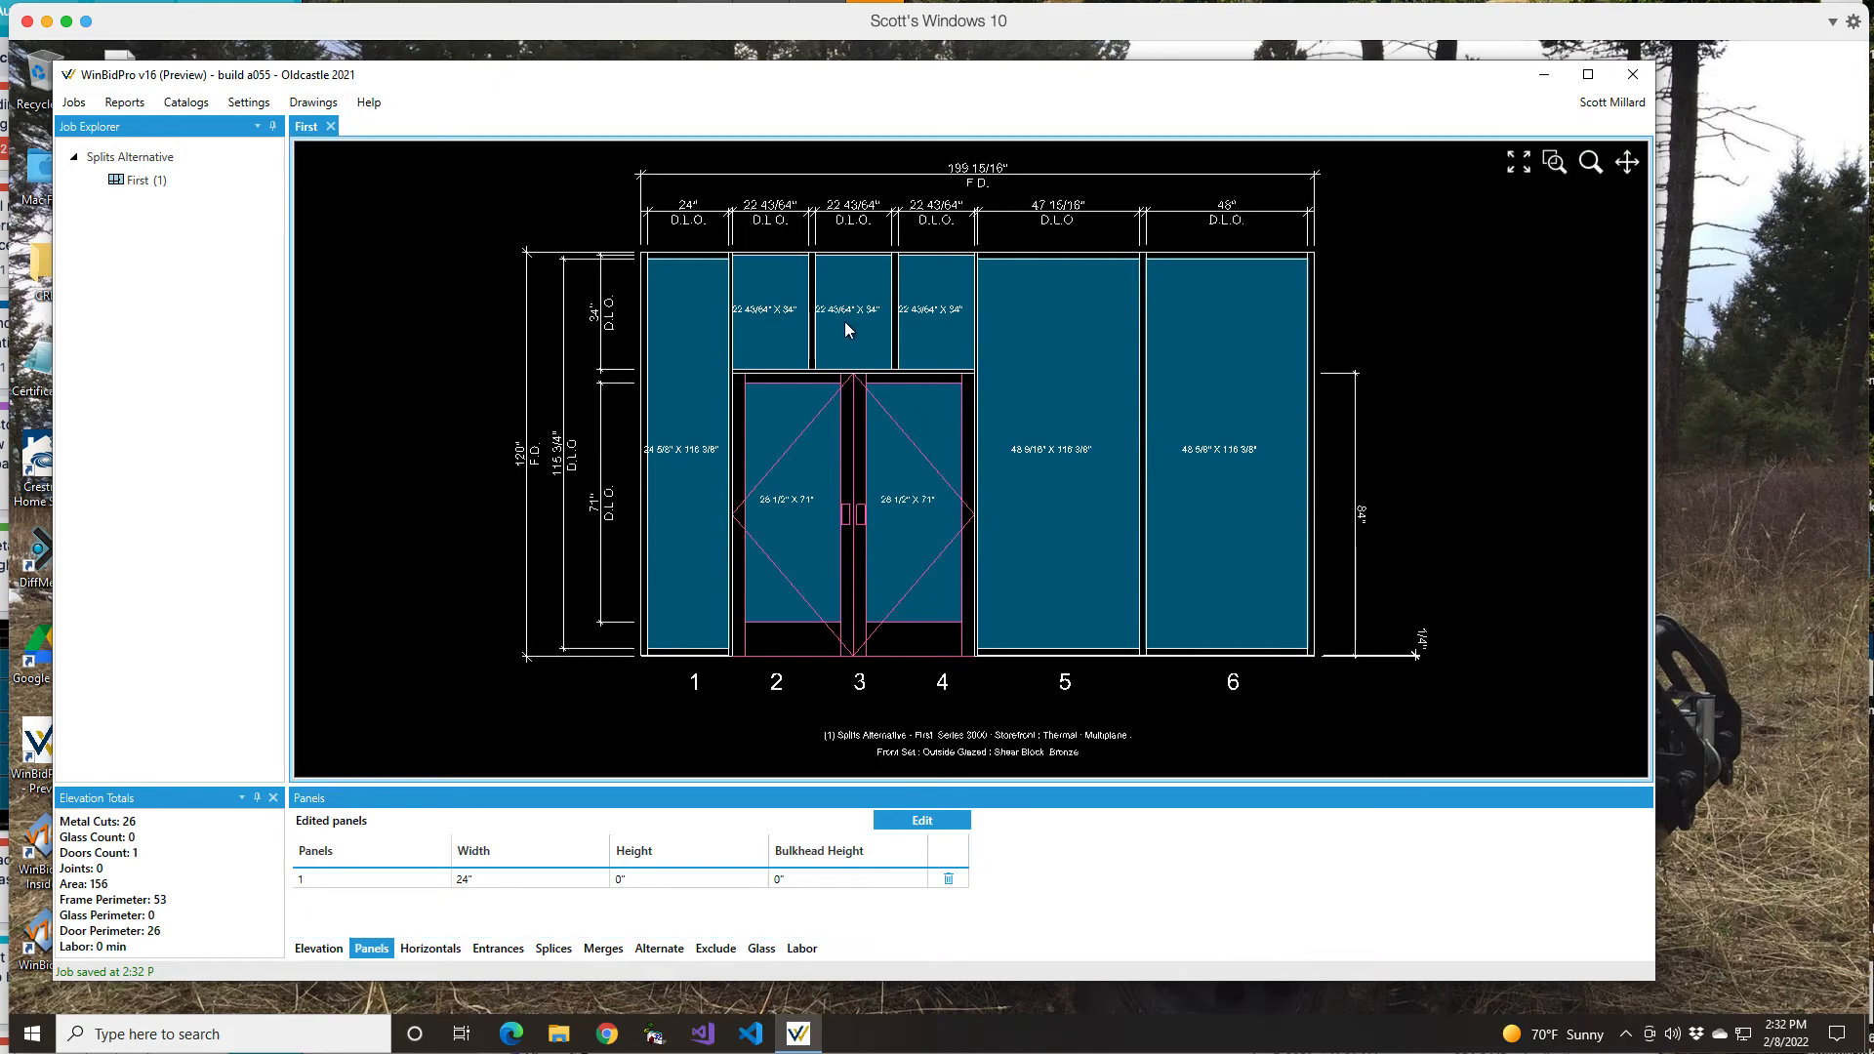
{"action": "left_click", "coordinate": [942, 822]}
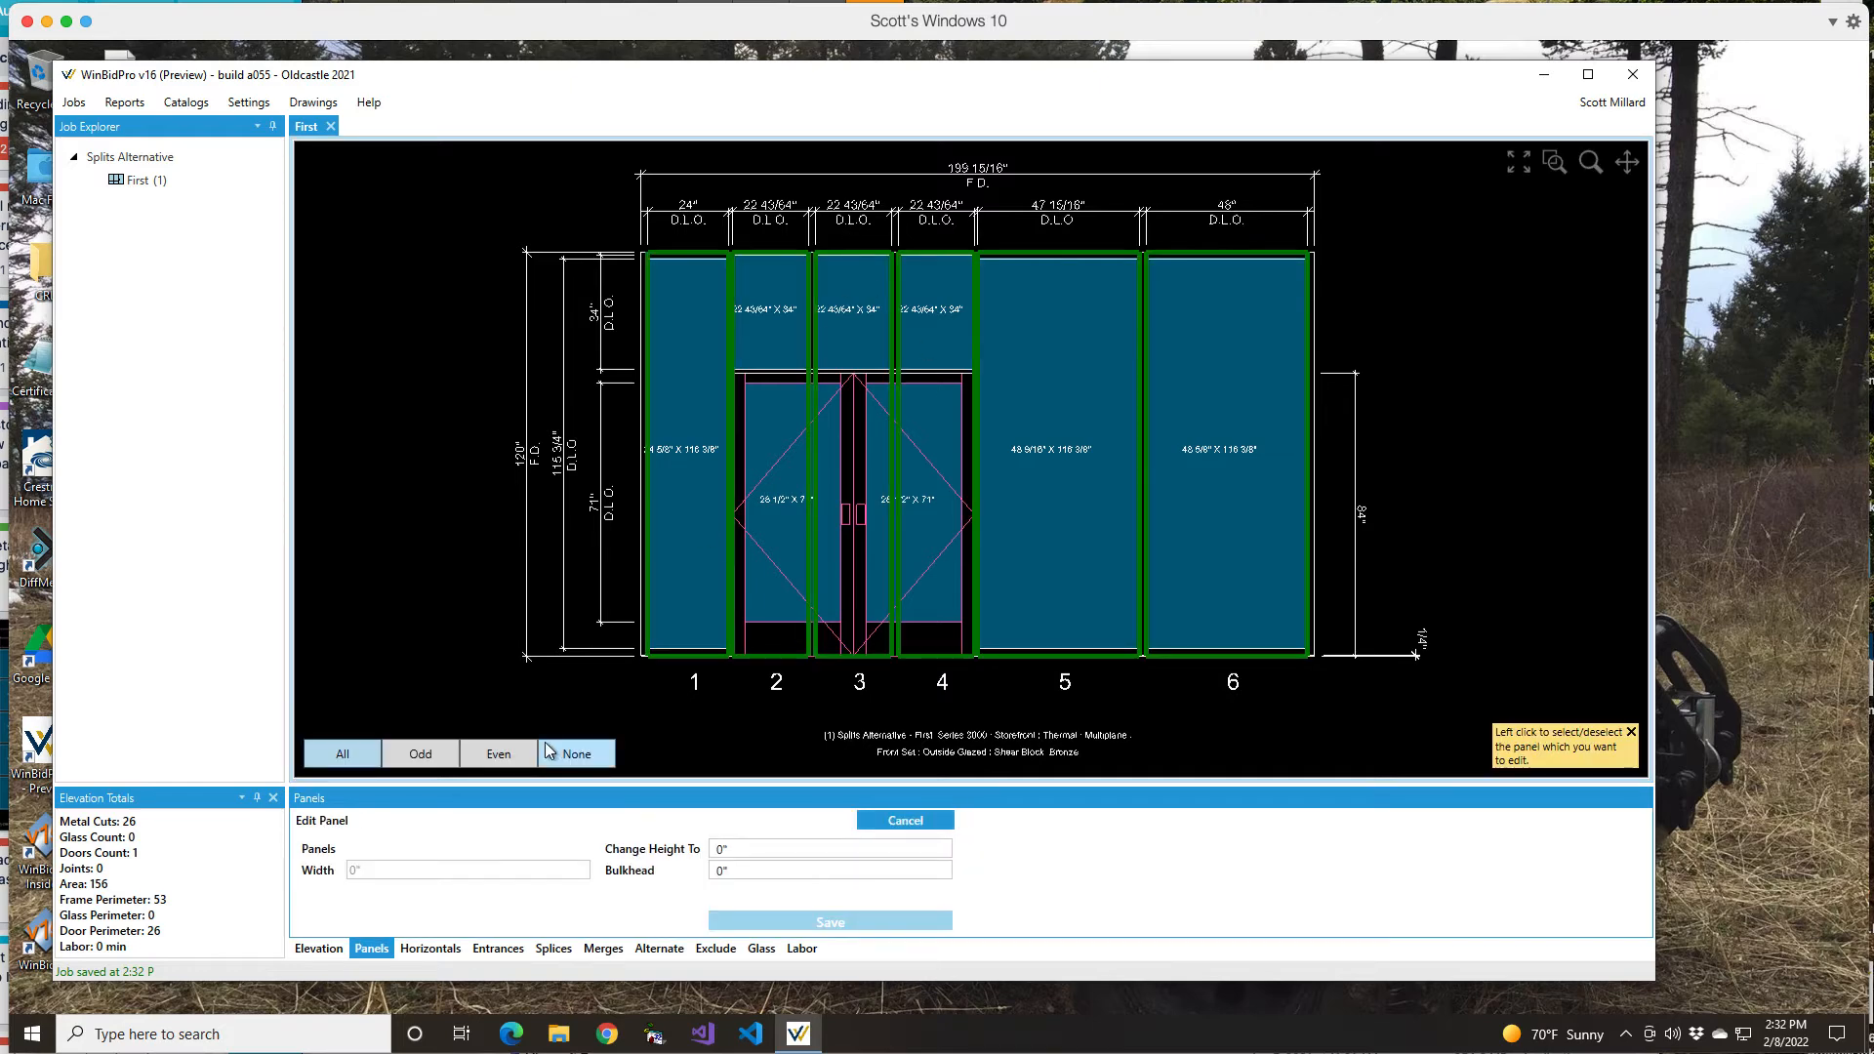
{"action": "left_click", "coordinate": [574, 753]}
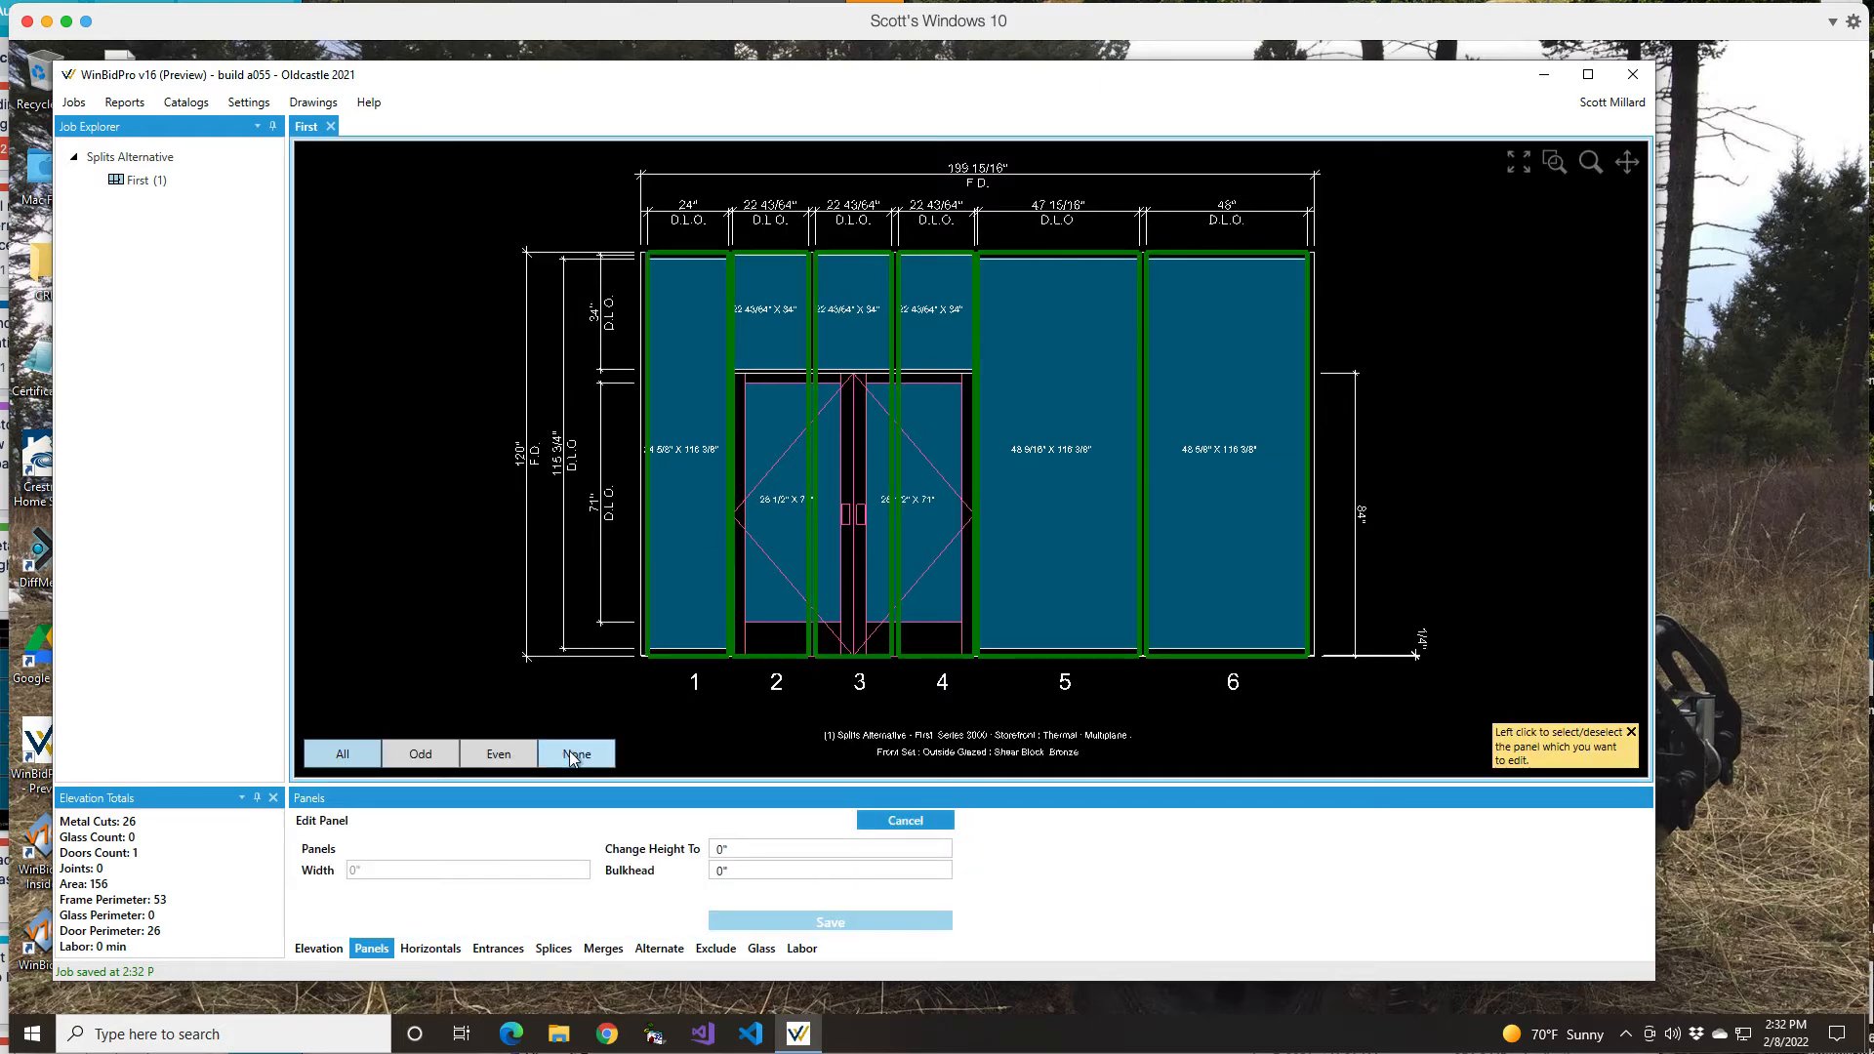
{"action": "left_click", "coordinate": [854, 312]}
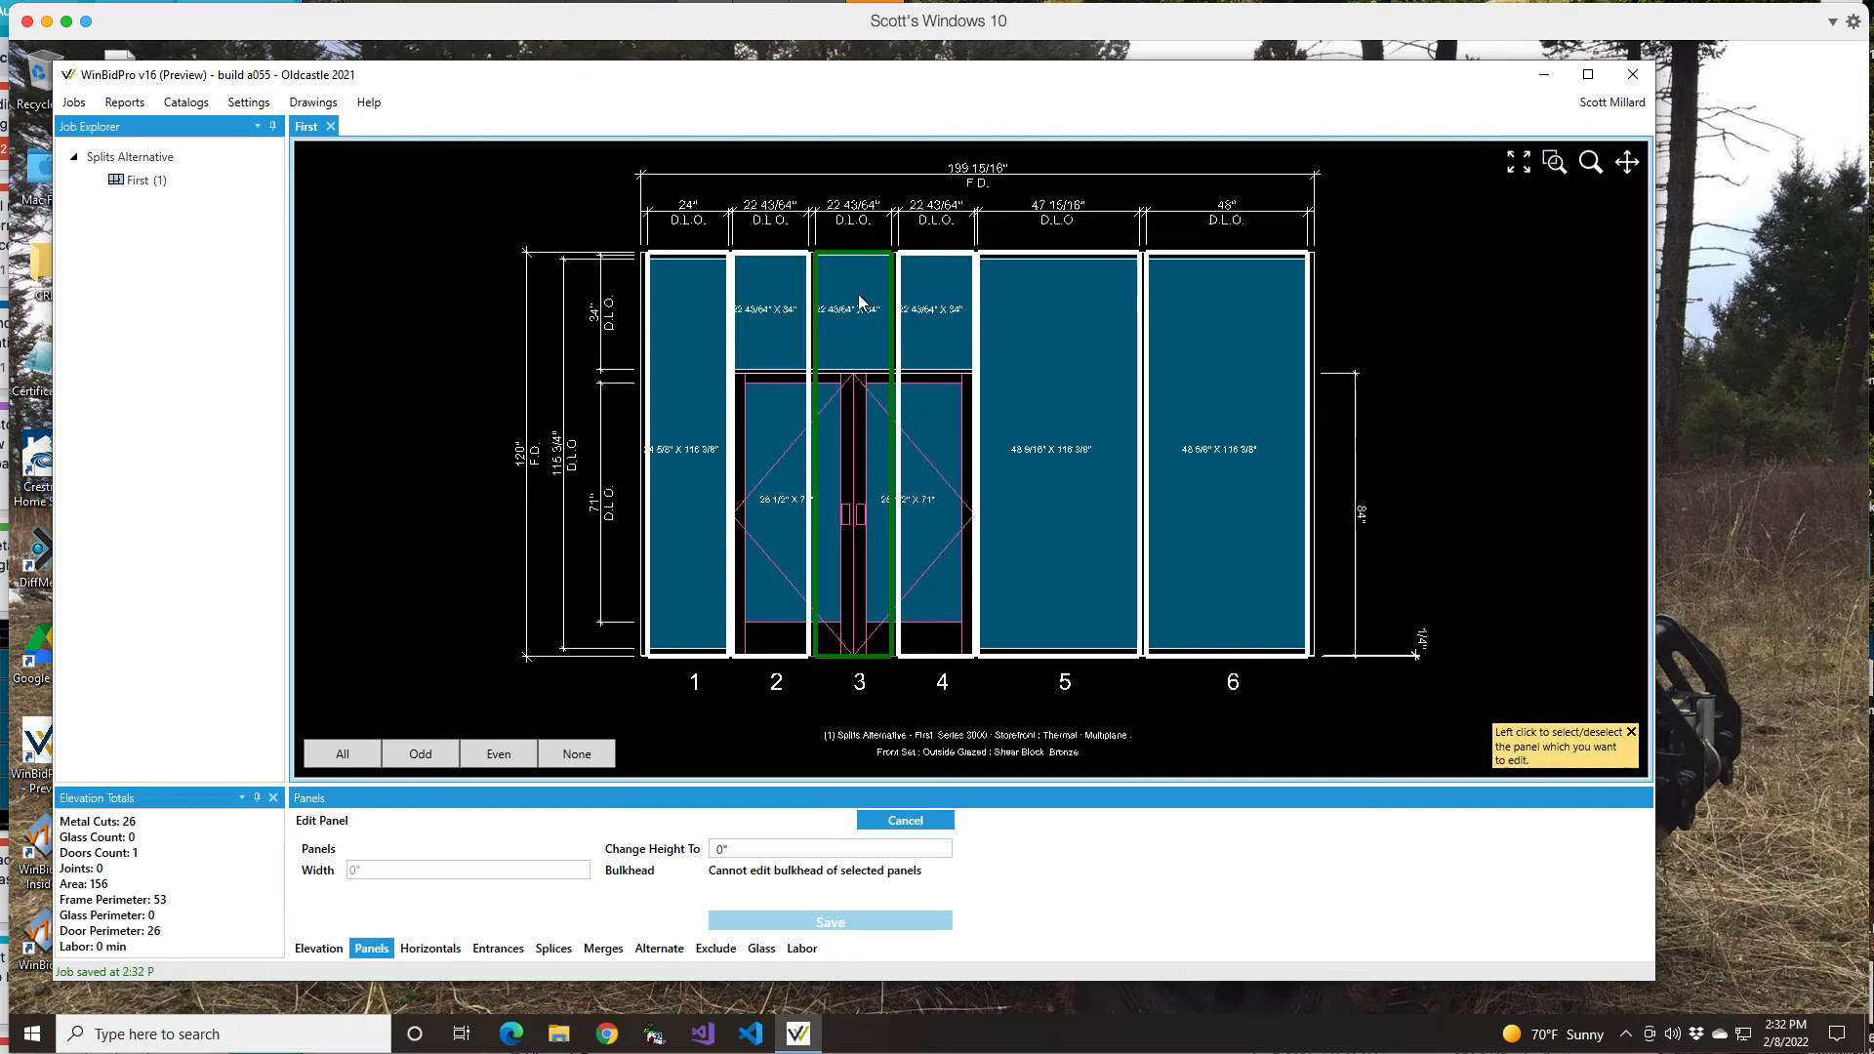
{"action": "left_click", "coordinate": [381, 871]}
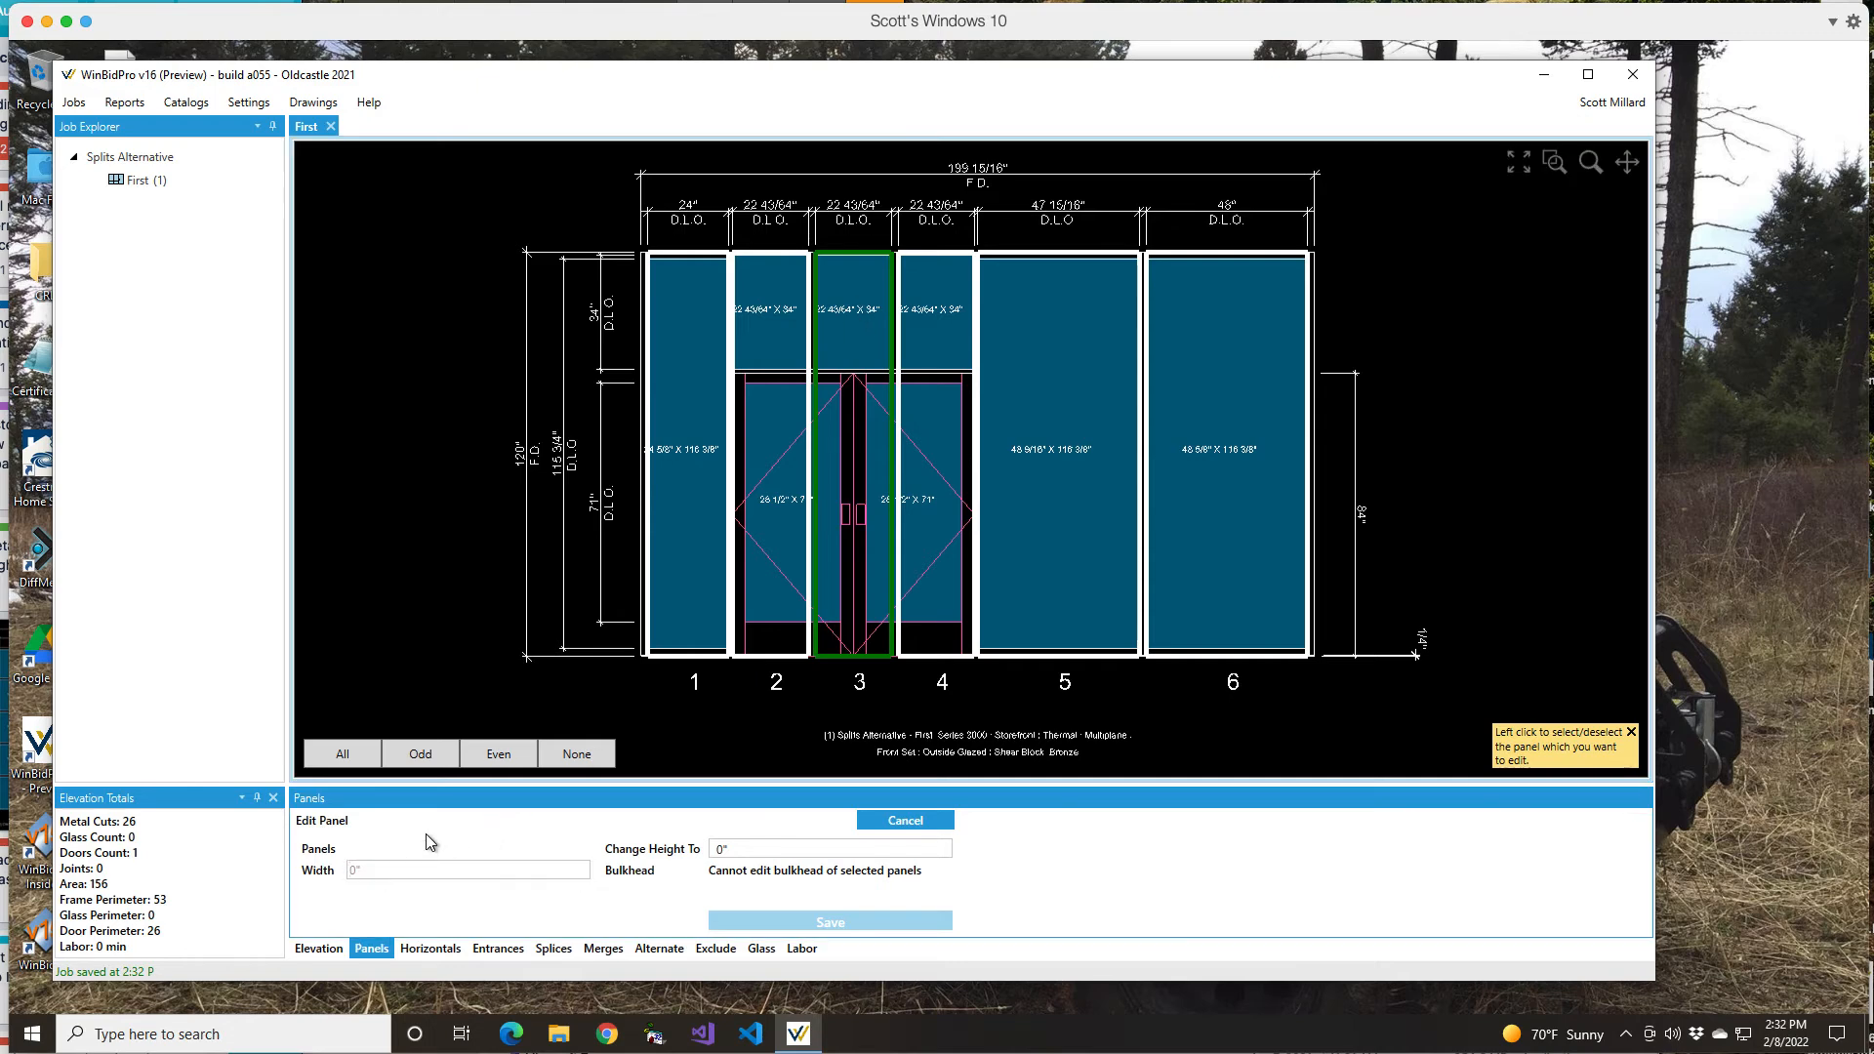
{"action": "type", "text": "12"}
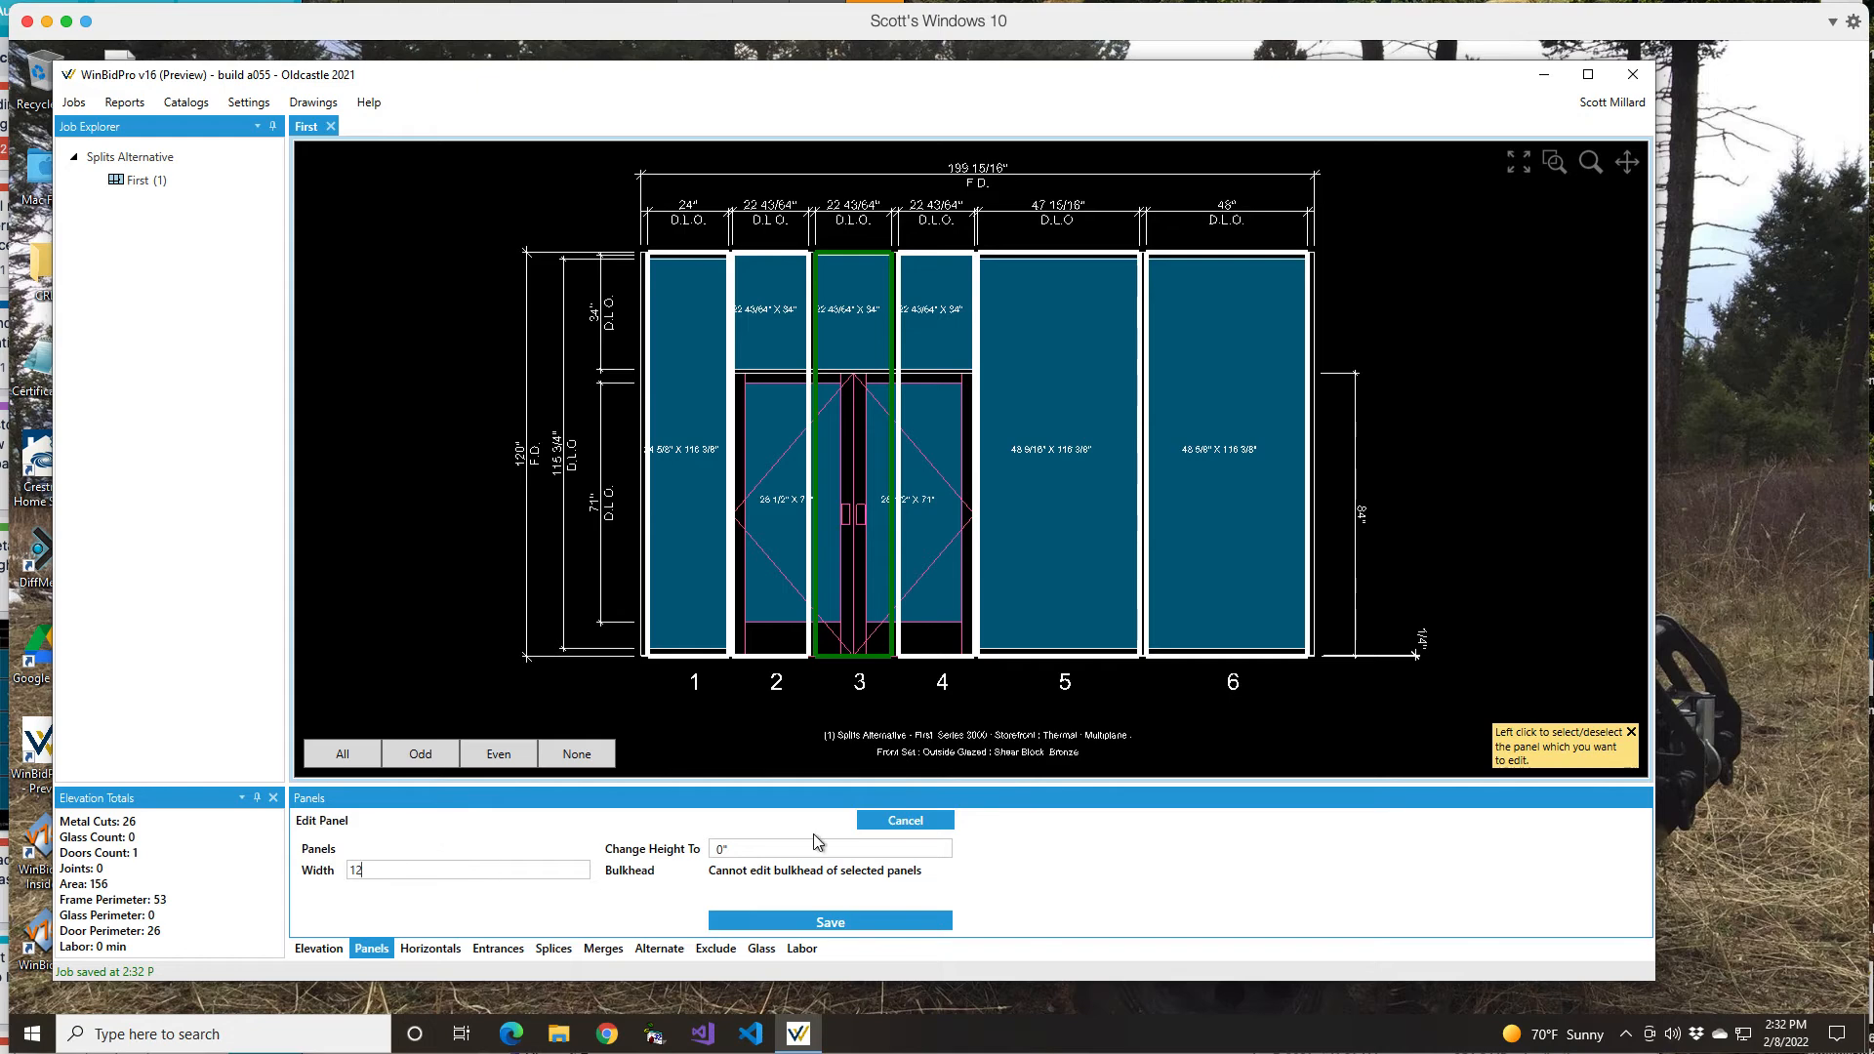
{"action": "left_click", "coordinate": [816, 925]}
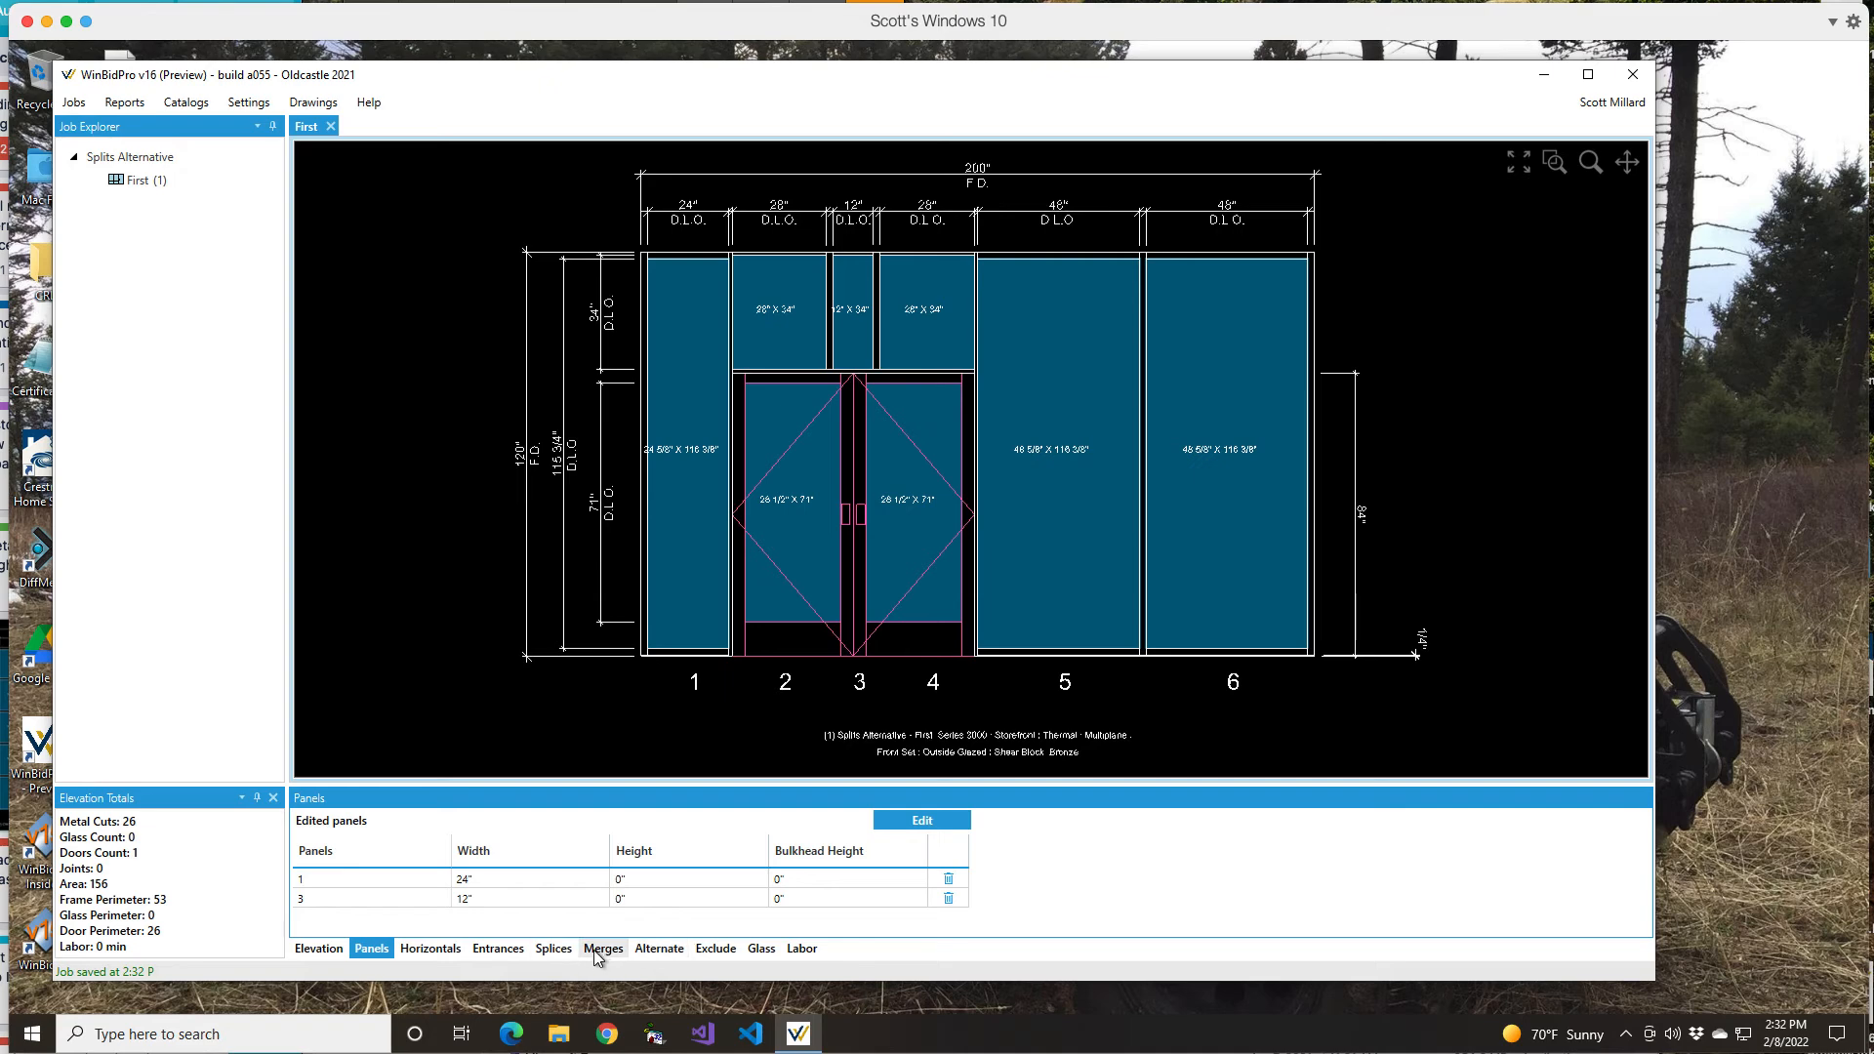
Step: Add a typical horizontal at 84" height spanning all panels
{"action": "left_click", "coordinate": [422, 949]}
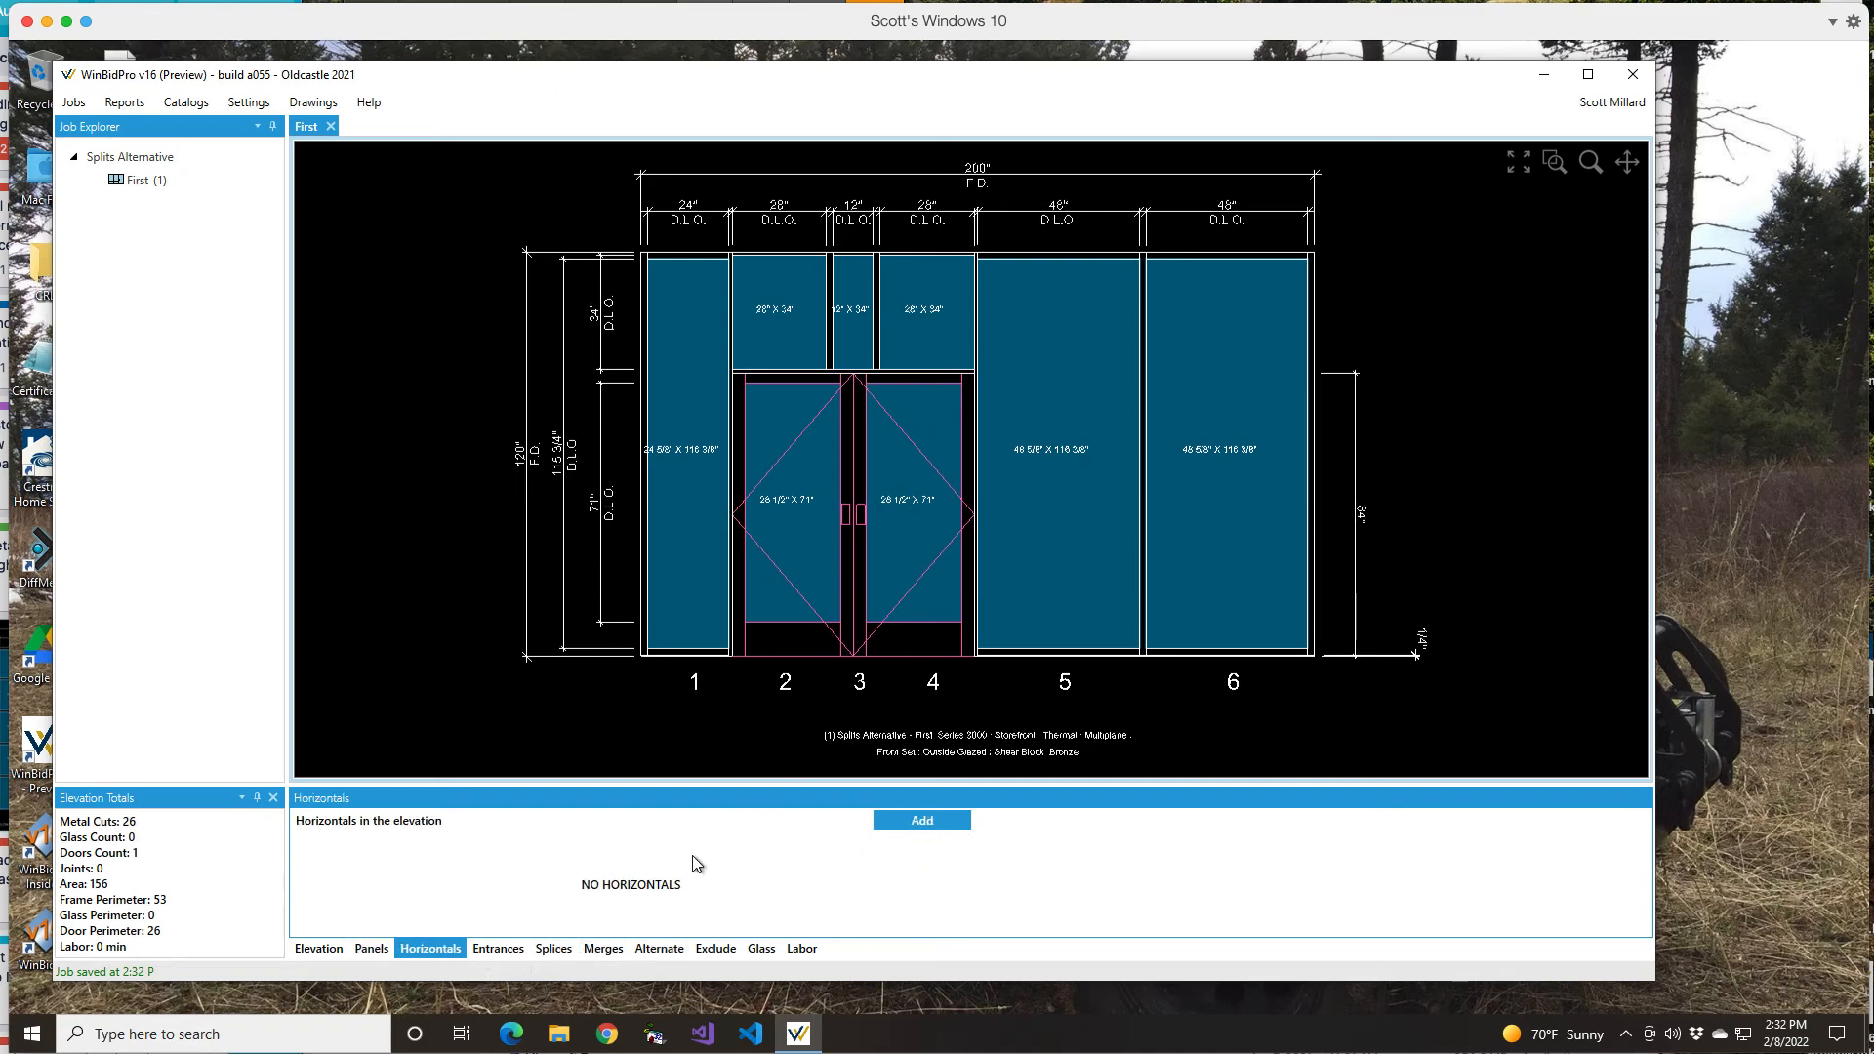
{"action": "left_click", "coordinate": [920, 823]}
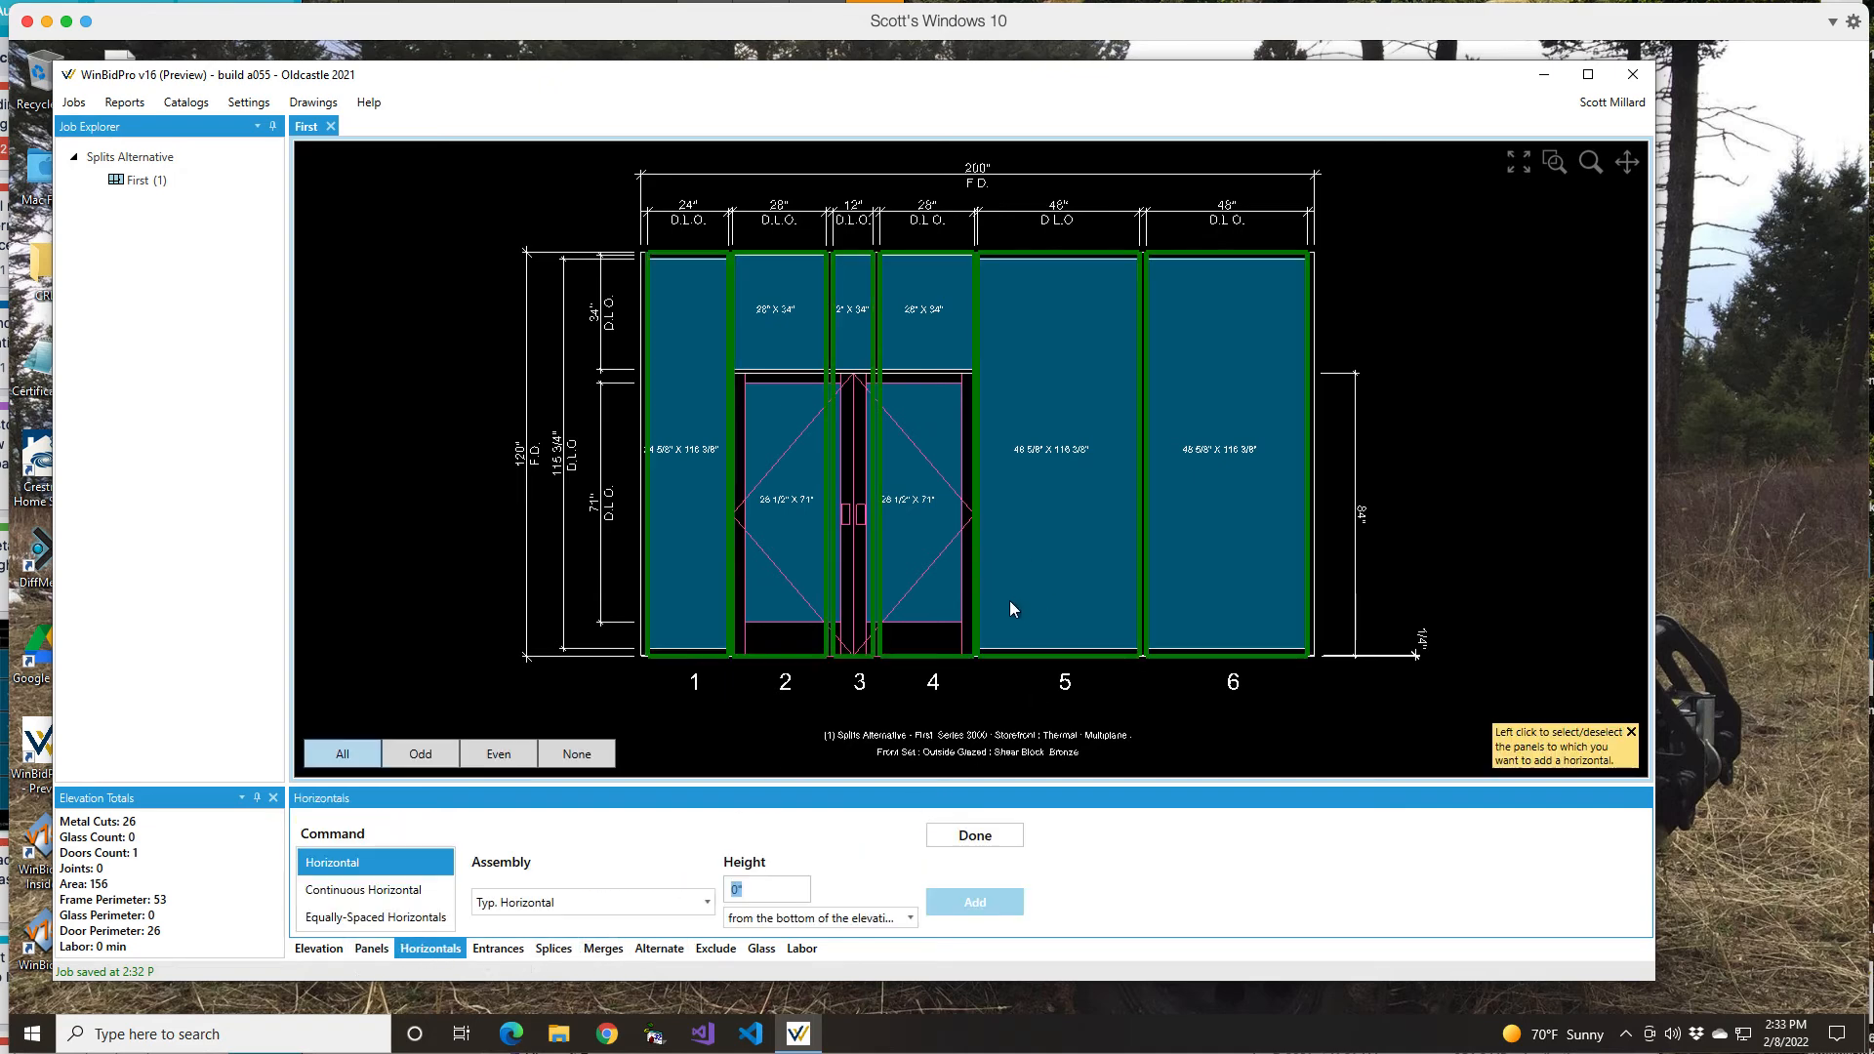
{"action": "left_click", "coordinate": [737, 889]}
{"action": "type", "text": "84"}
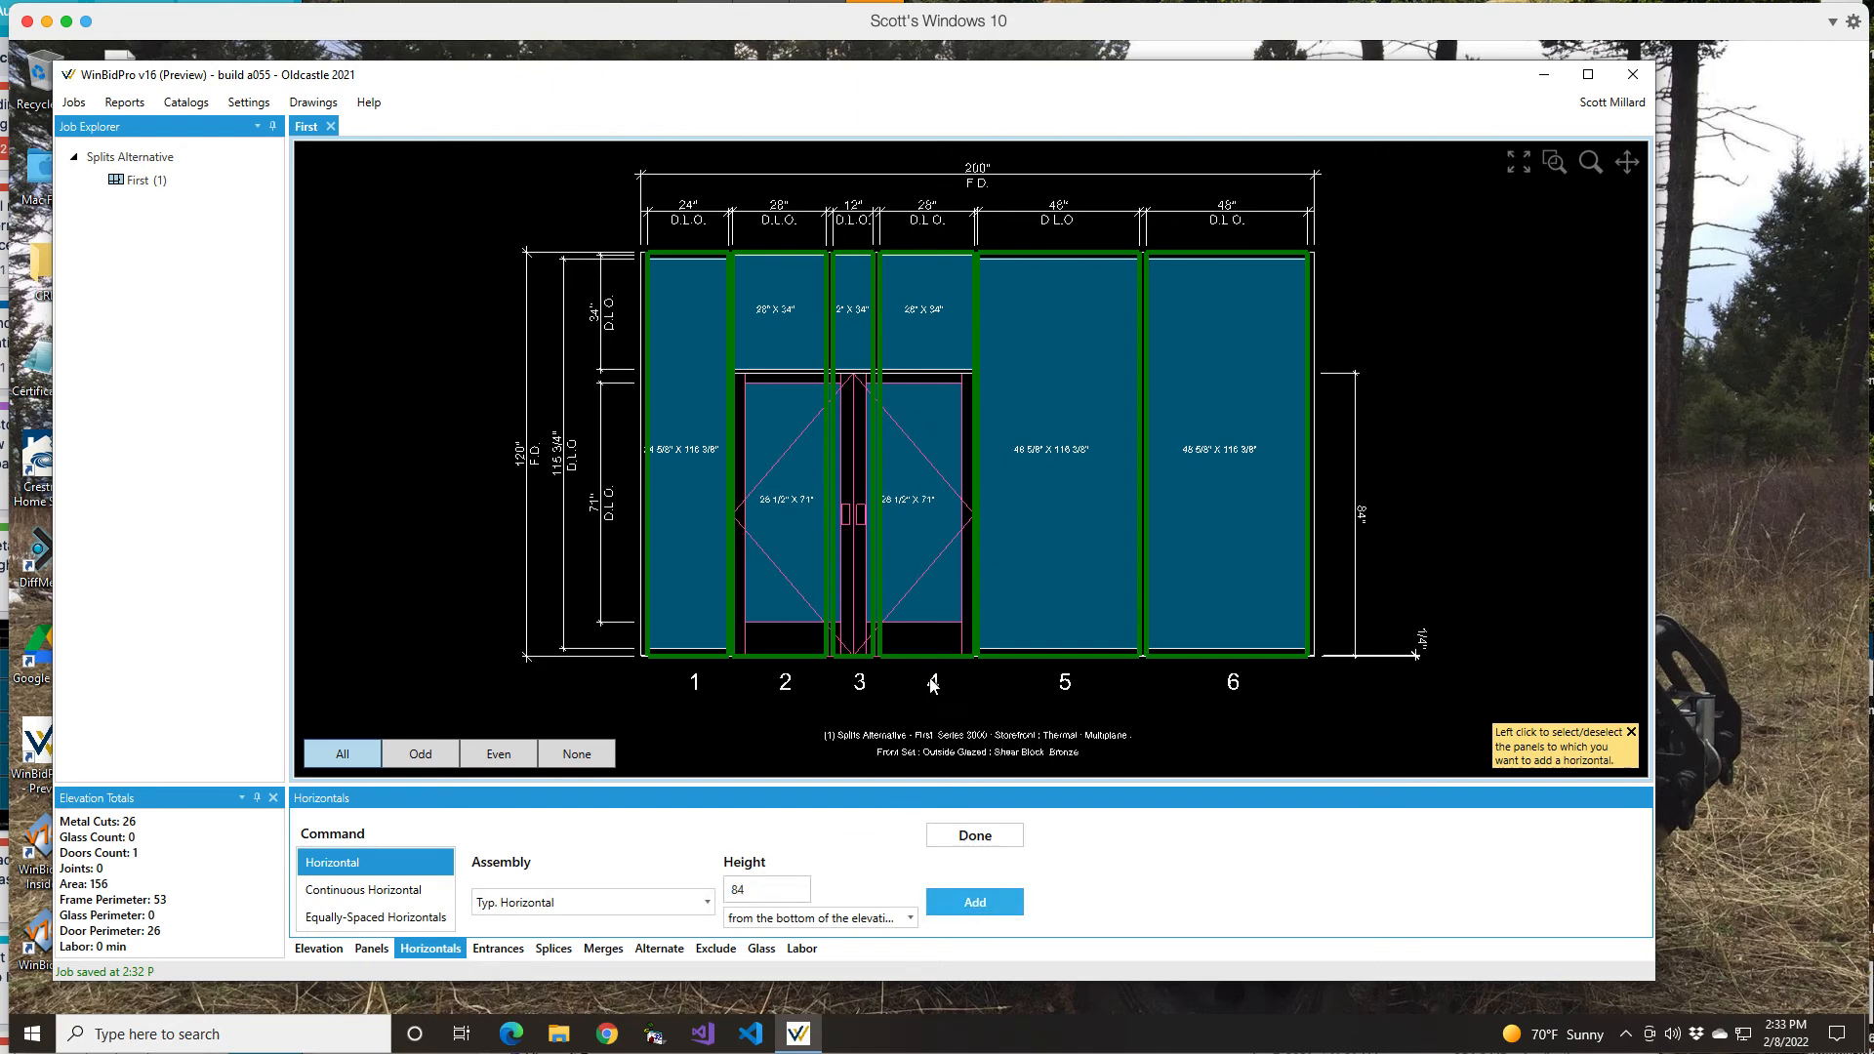
{"action": "left_click", "coordinate": [973, 902]}
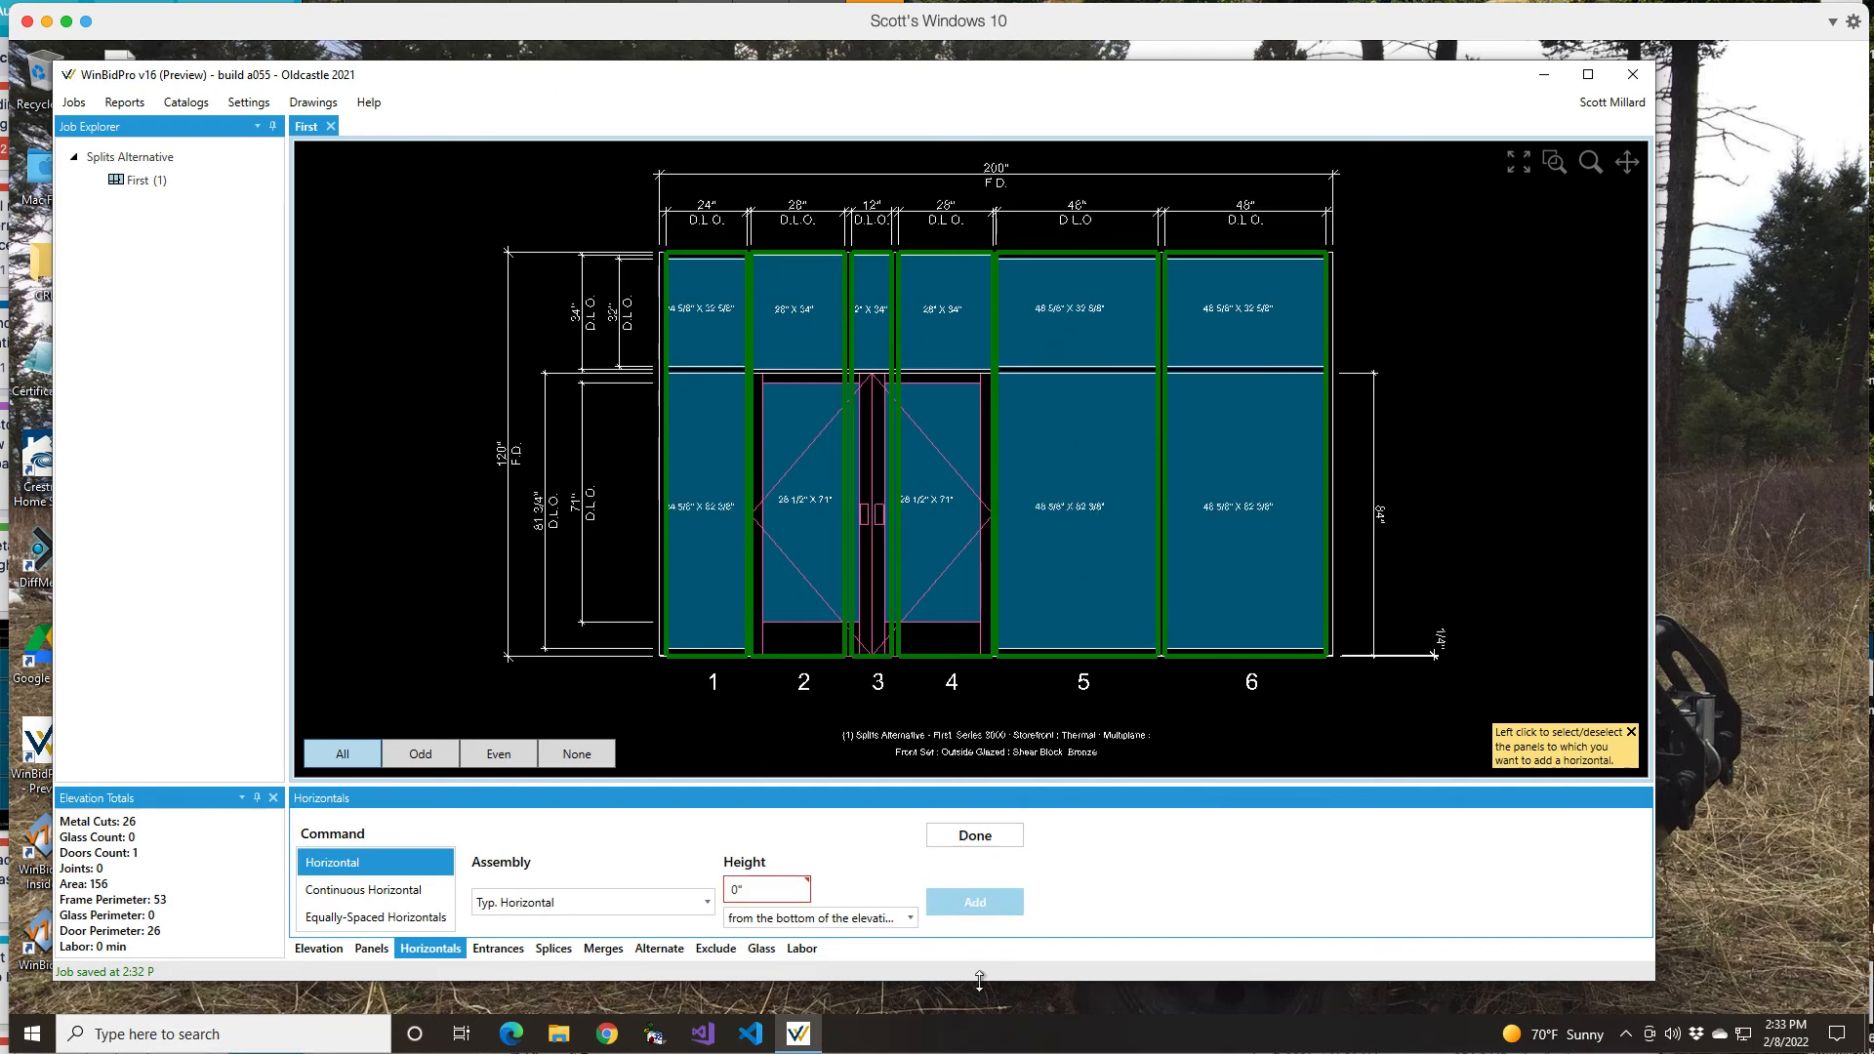
{"action": "left_click", "coordinate": [989, 839]}
{"action": "left_click", "coordinate": [977, 837]}
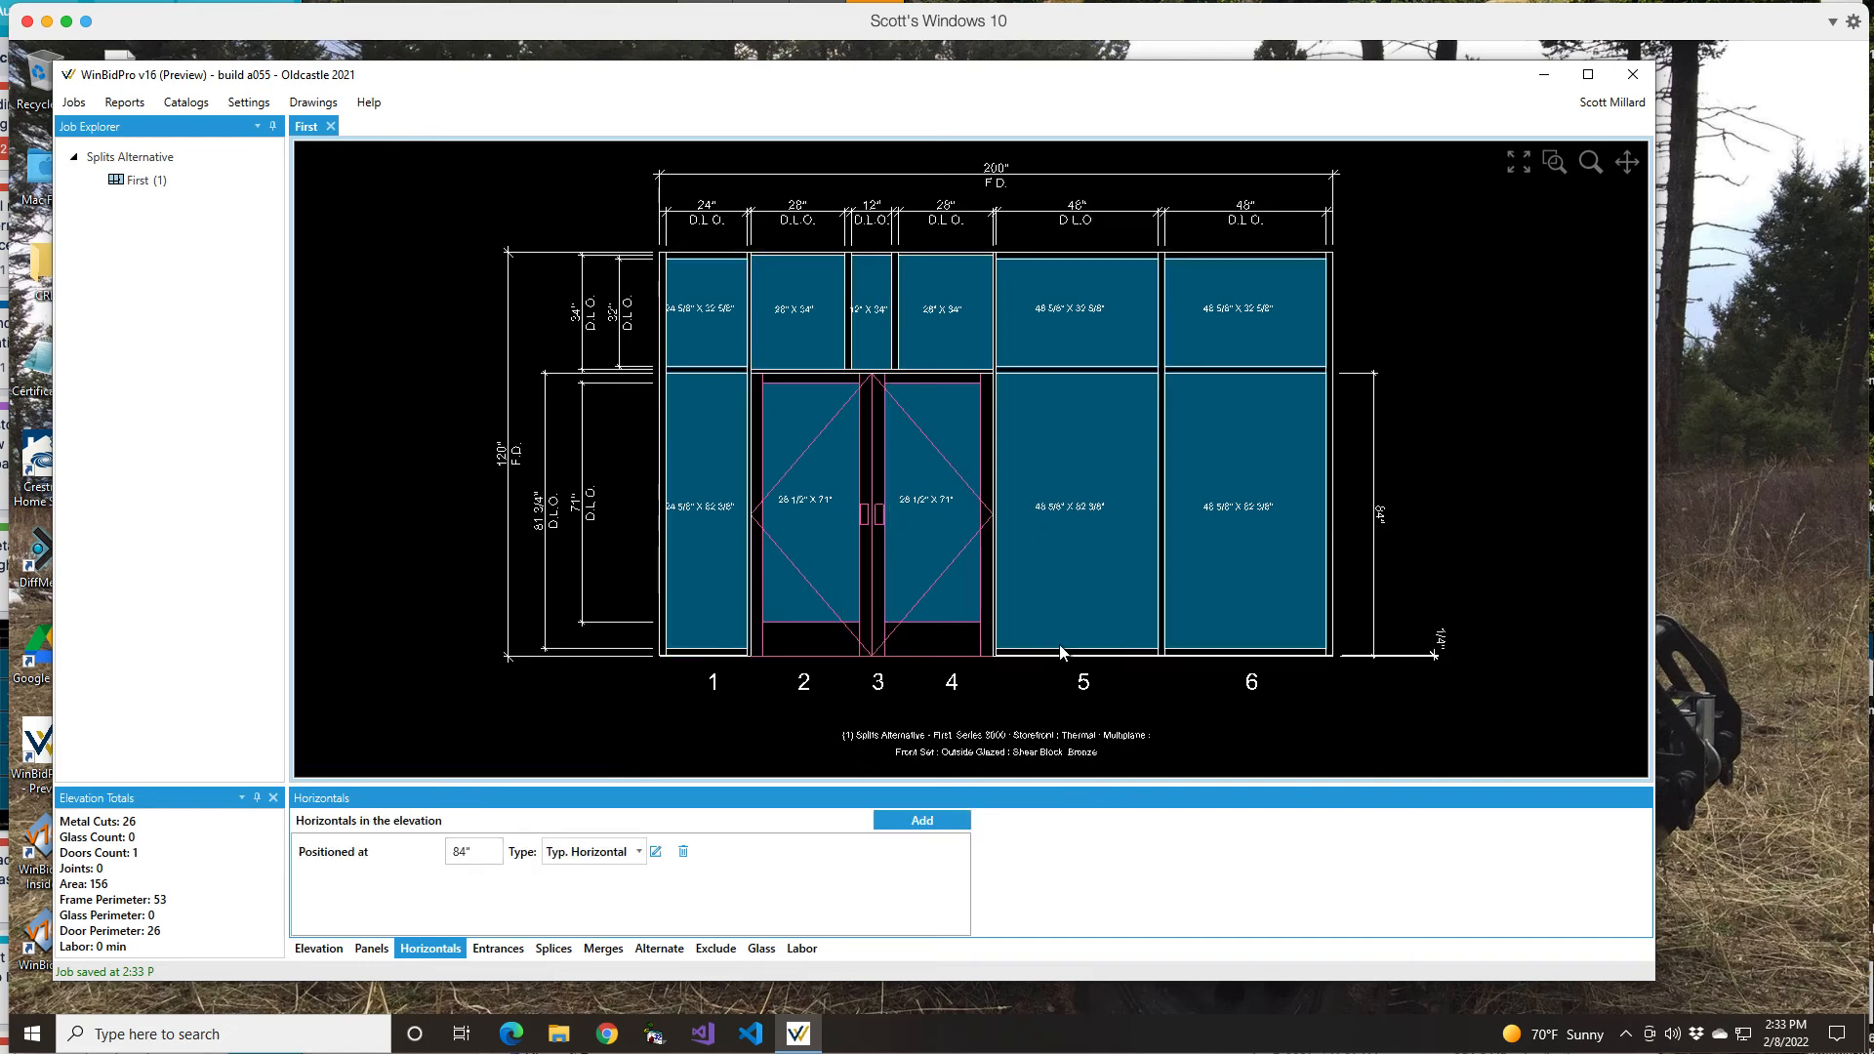
{"action": "left_click", "coordinate": [603, 949]}
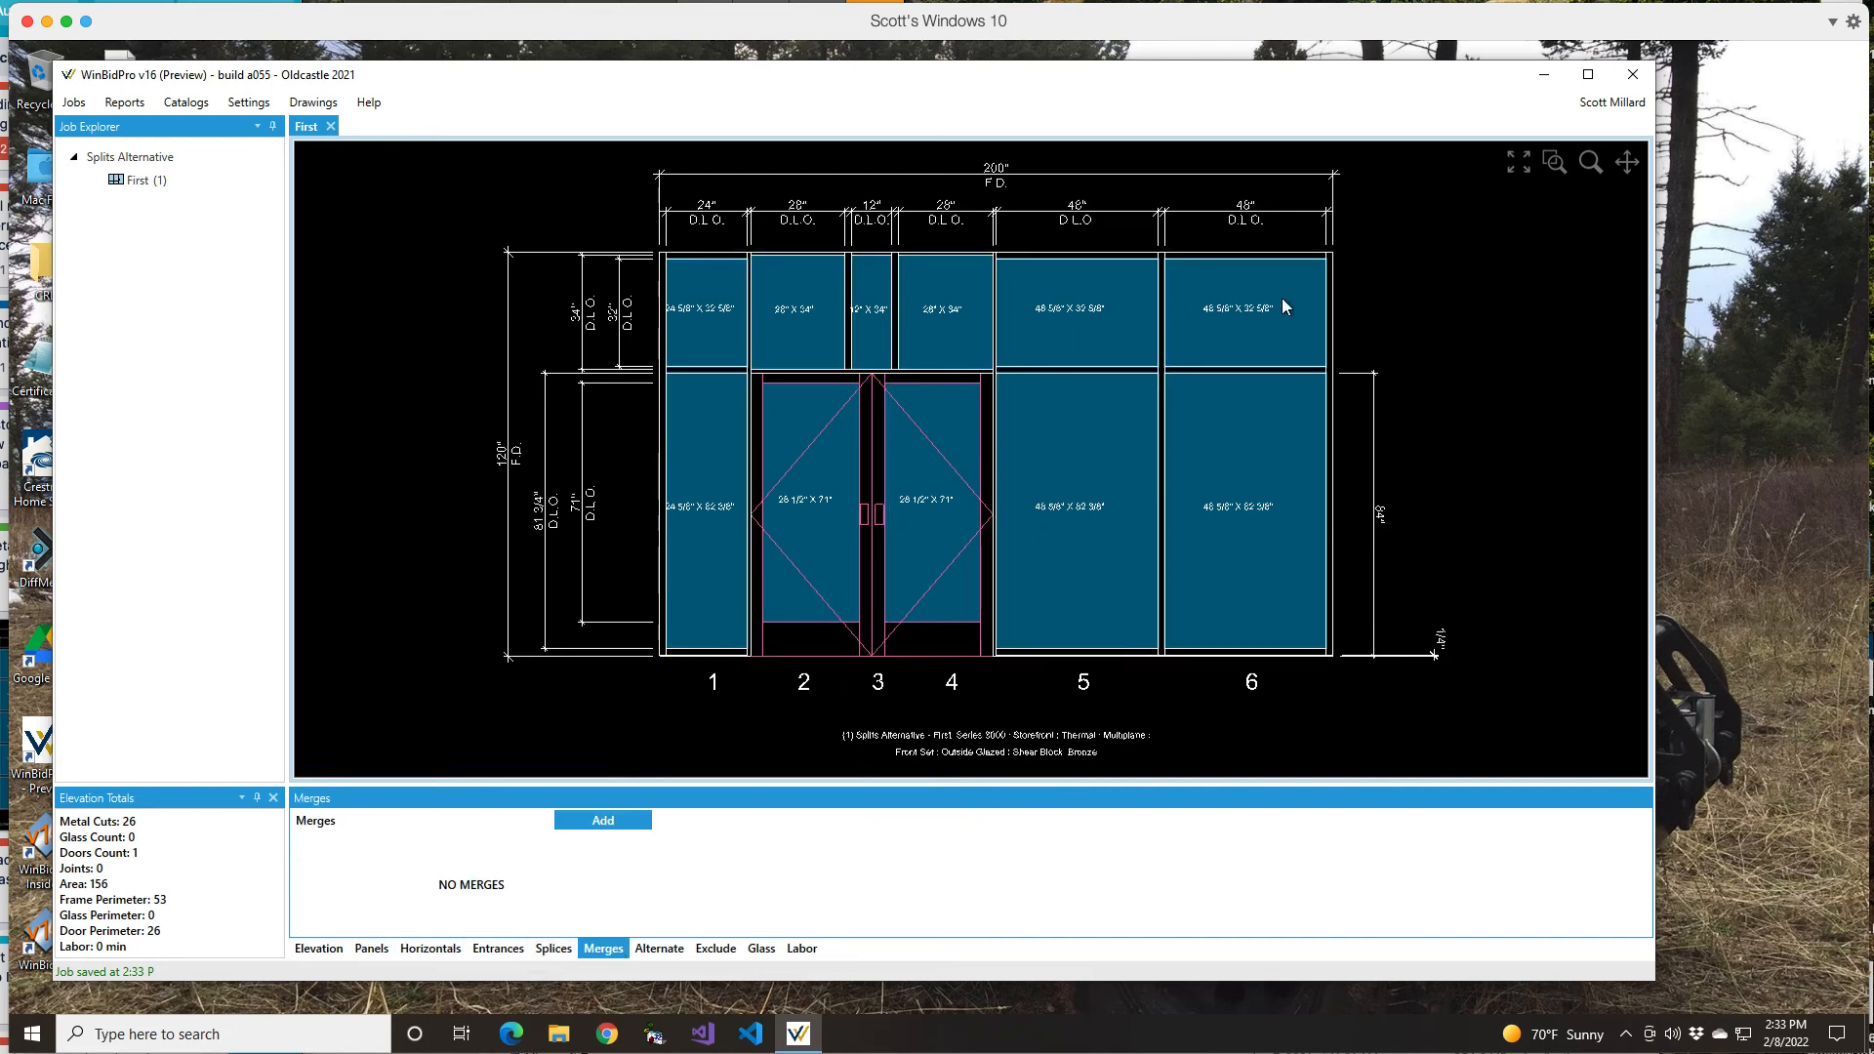
Step: Merge the upper lites of panels 5 and 6 into one lite from 84" to 118"
{"action": "left_click", "coordinate": [597, 823]}
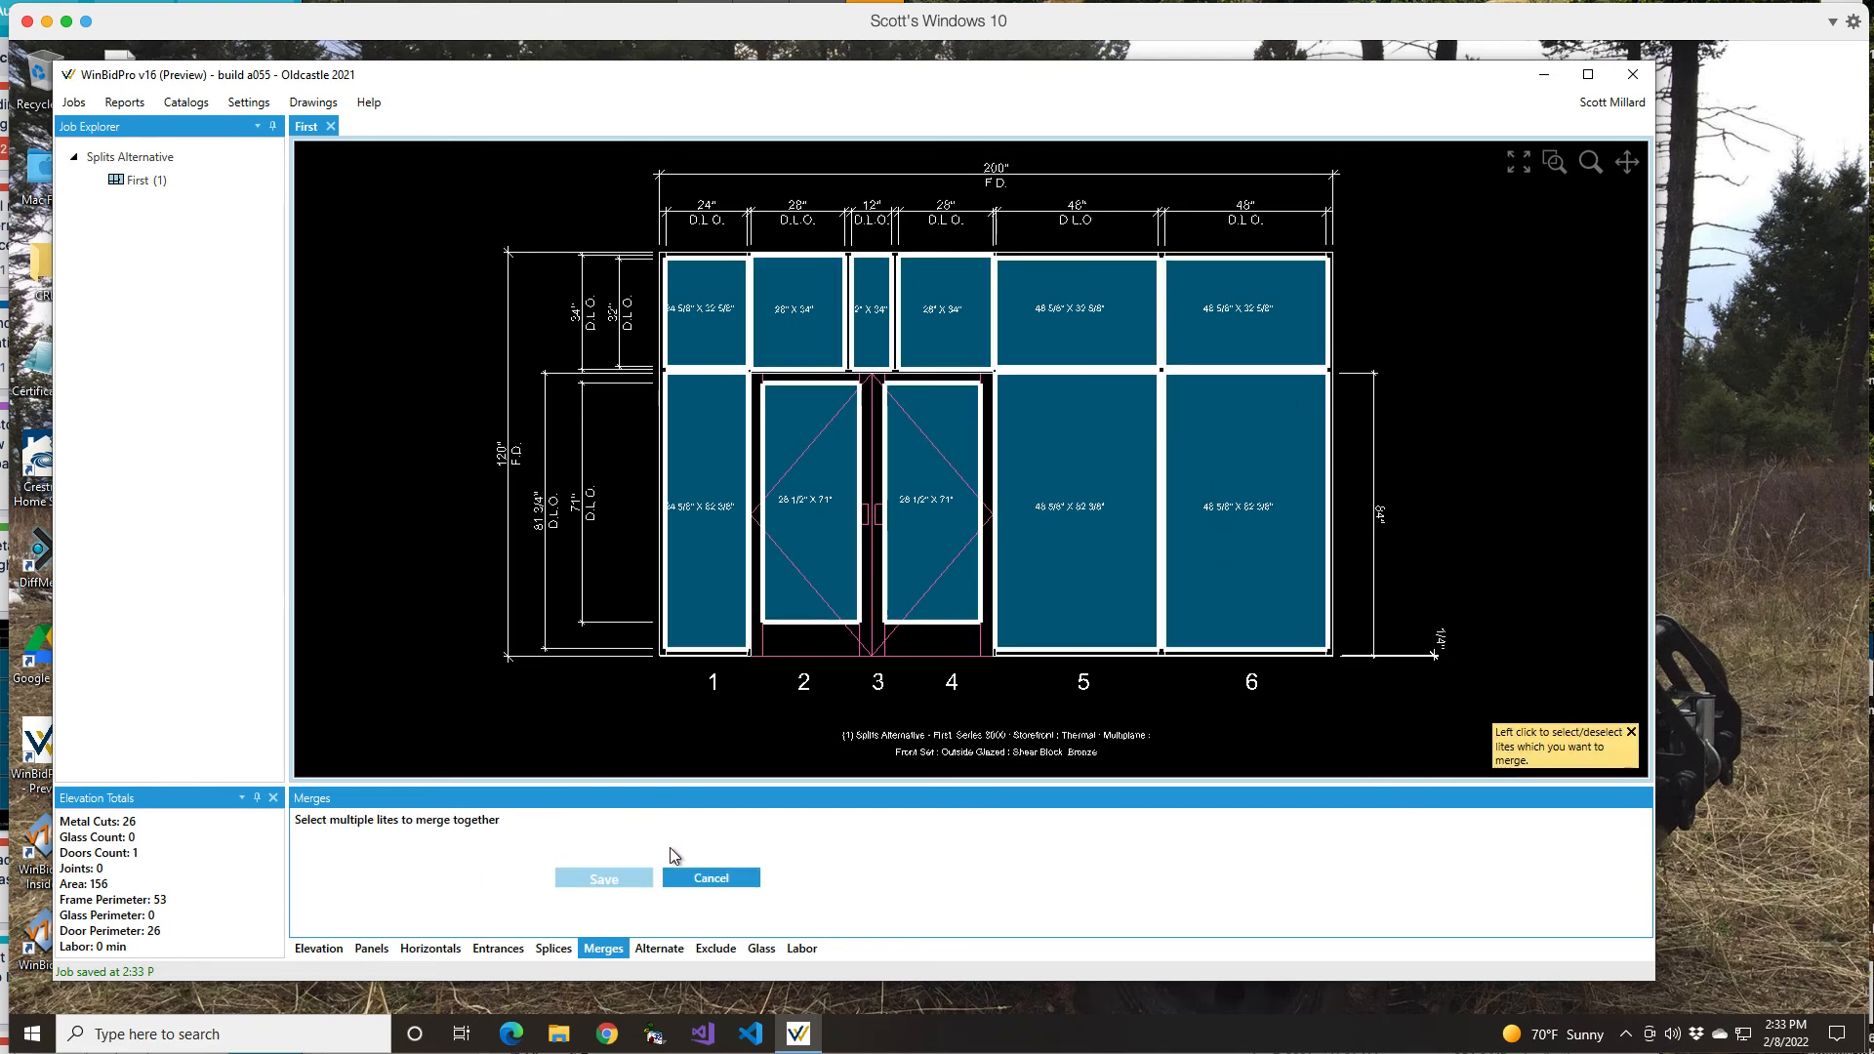
{"action": "left_click", "coordinate": [1105, 285]}
{"action": "left_click", "coordinate": [1286, 307]}
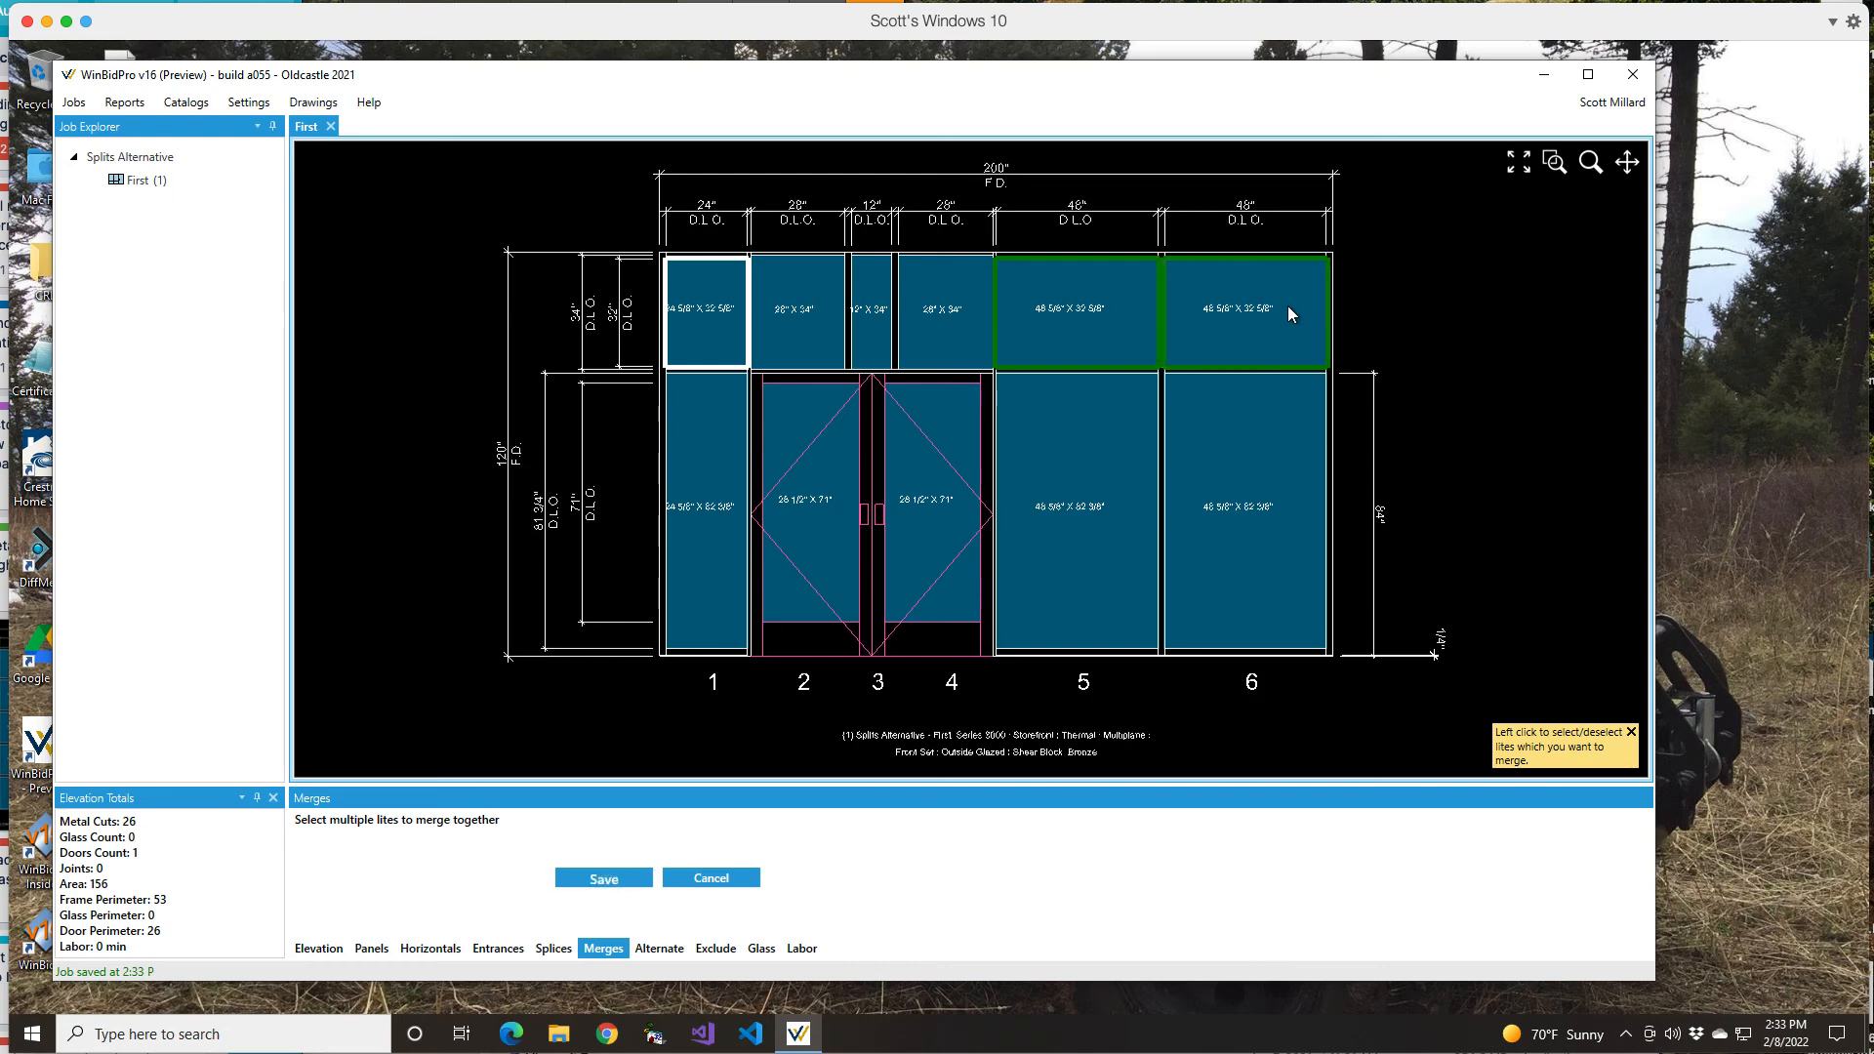
{"action": "left_click", "coordinate": [615, 880]}
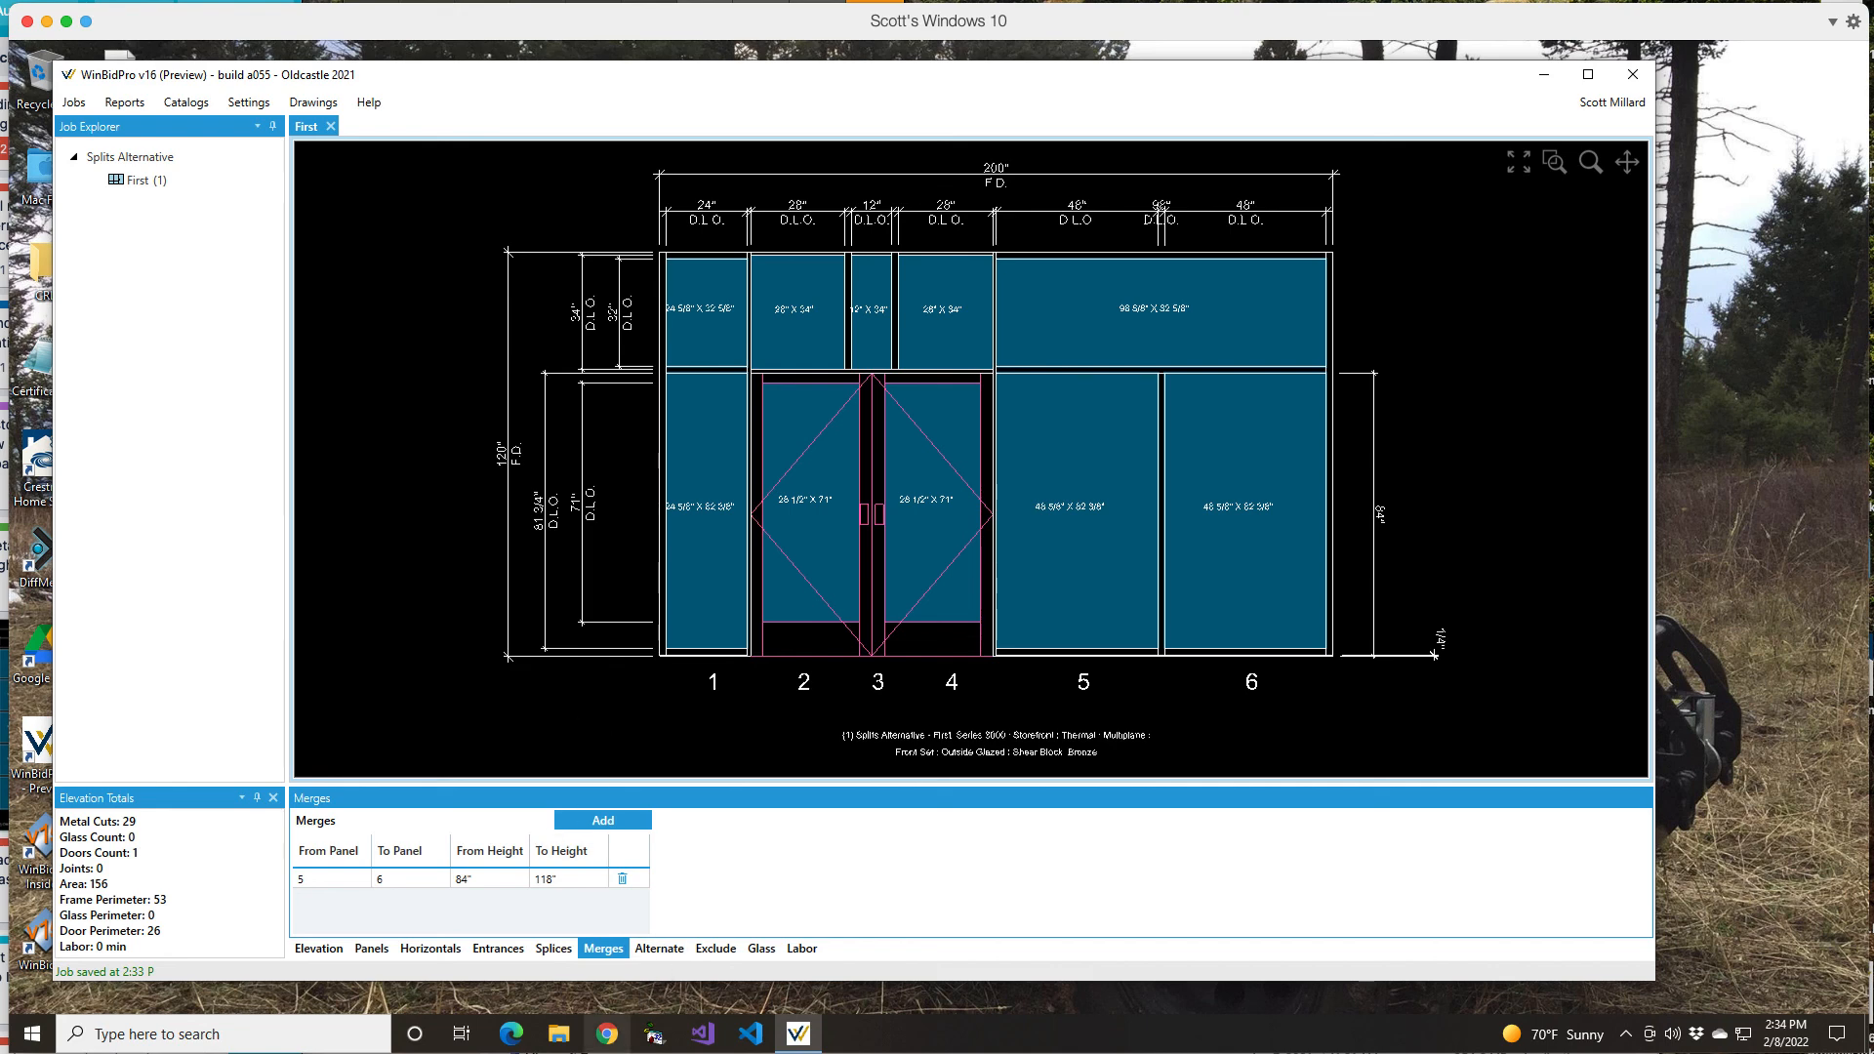
{"action": "right_click", "coordinate": [742, 1052]}
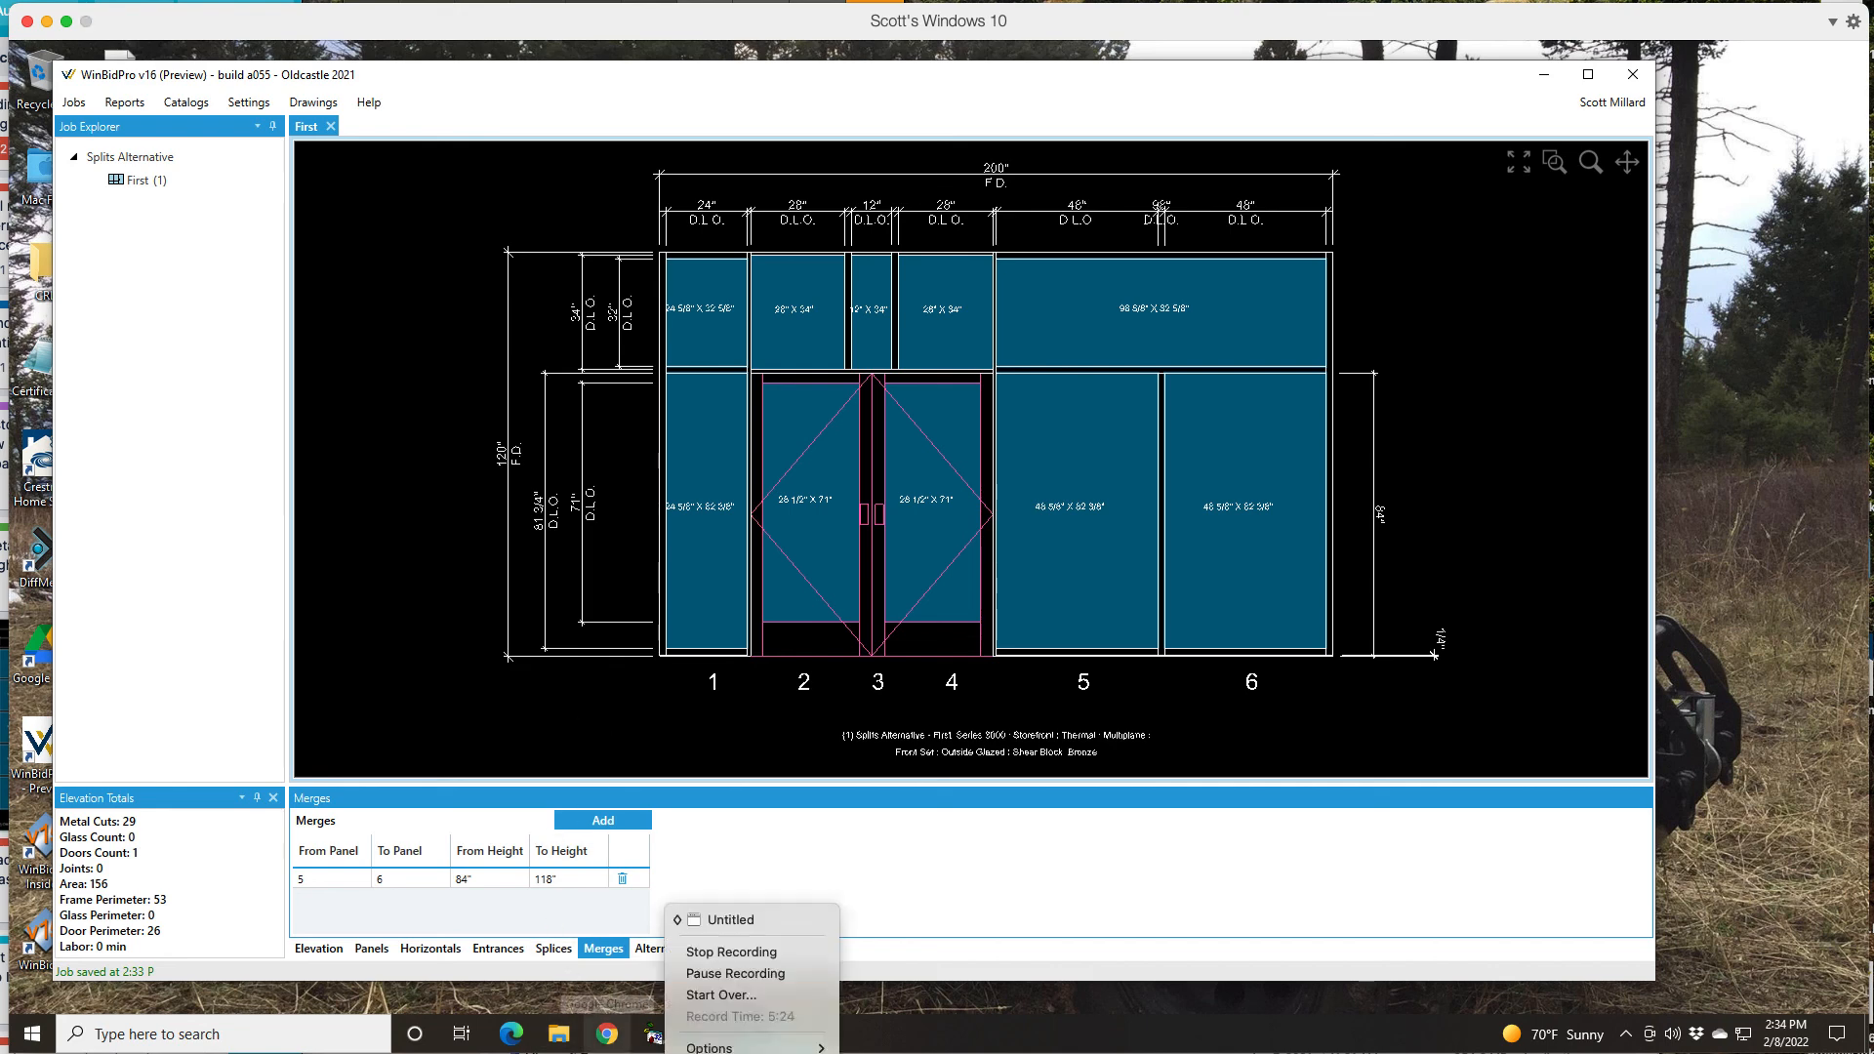